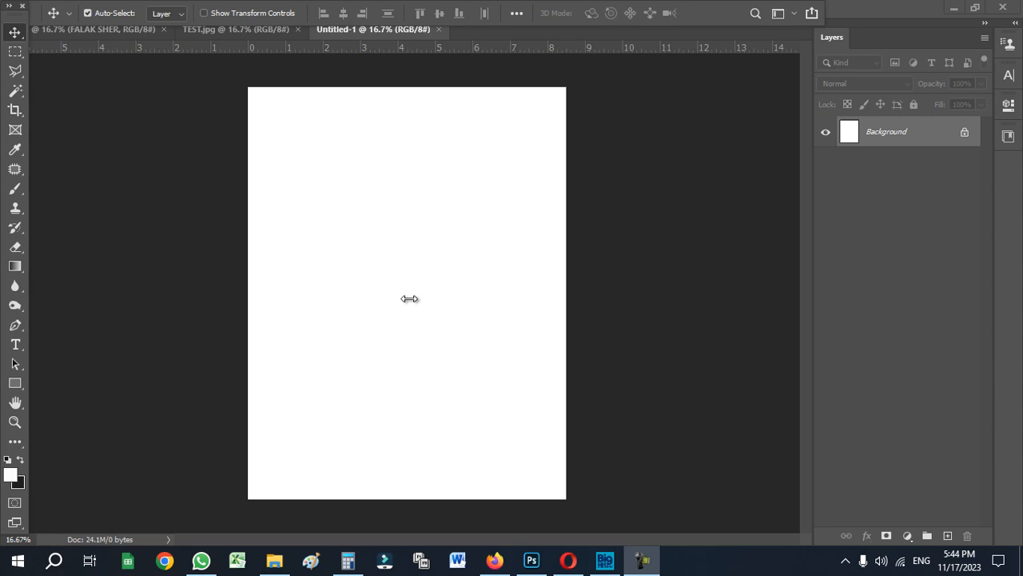
- Switch to the TEST.jpg document and enlarge the view around the patient details
{"action": "left_click", "coordinate": [257, 36]}
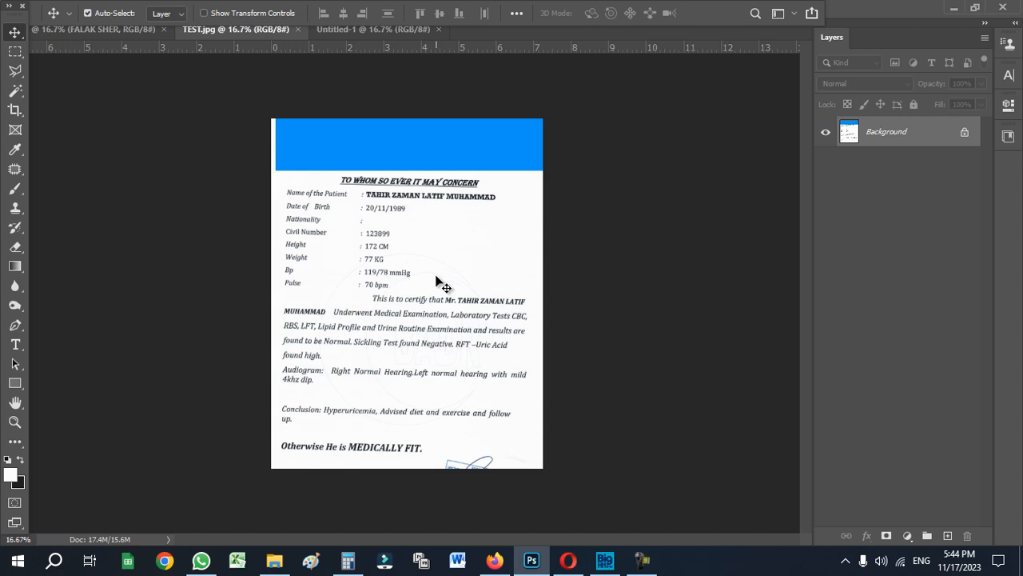
{"action": "scroll", "coordinate": [422, 201], "scroll_direction": "up", "scroll_amount": 1}
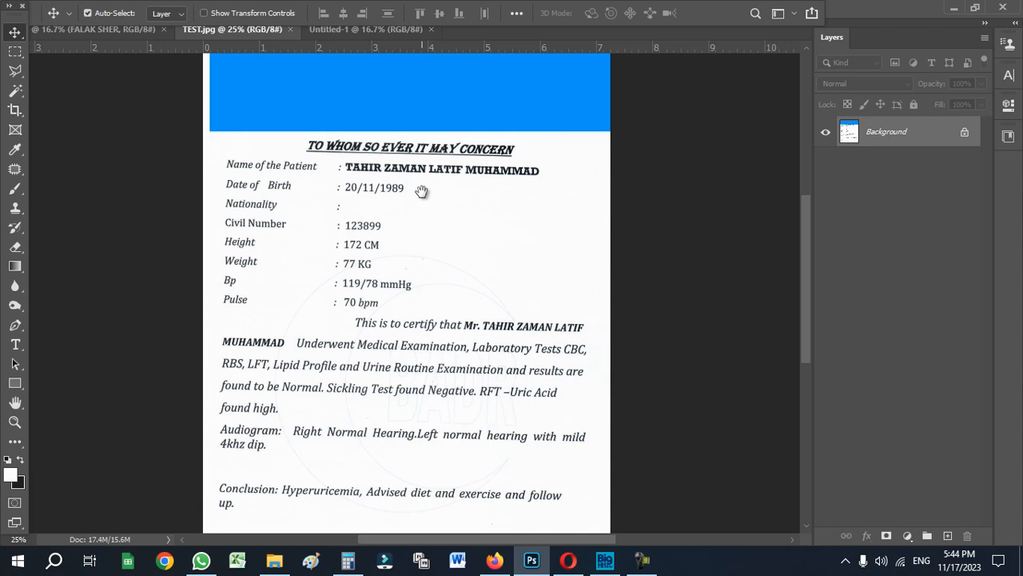
{"action": "left_click_drag", "start_coordinate": [422, 194], "coordinate": [430, 256]}
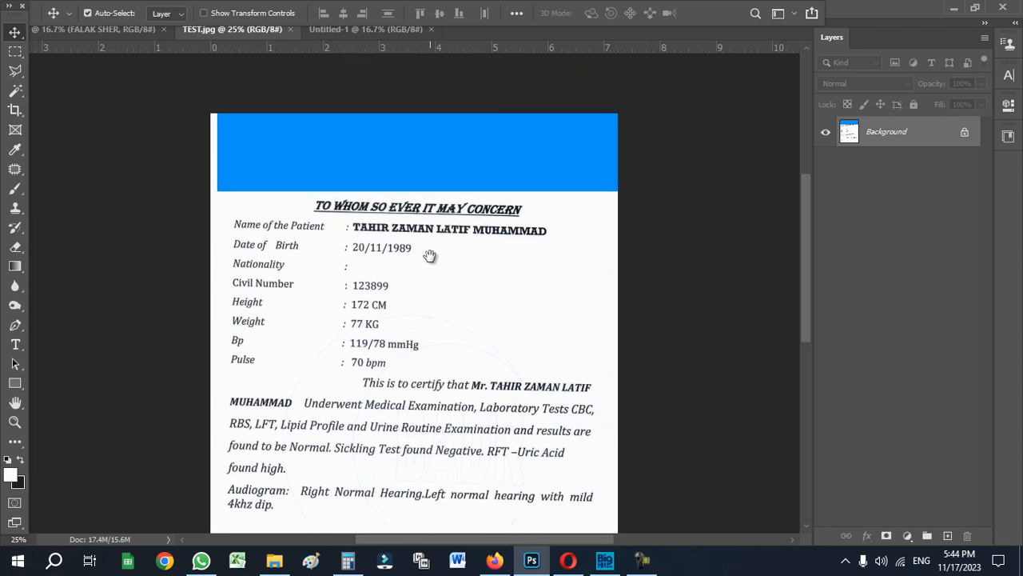
{"action": "scroll", "coordinate": [424, 236], "scroll_direction": "up", "scroll_amount": 1}
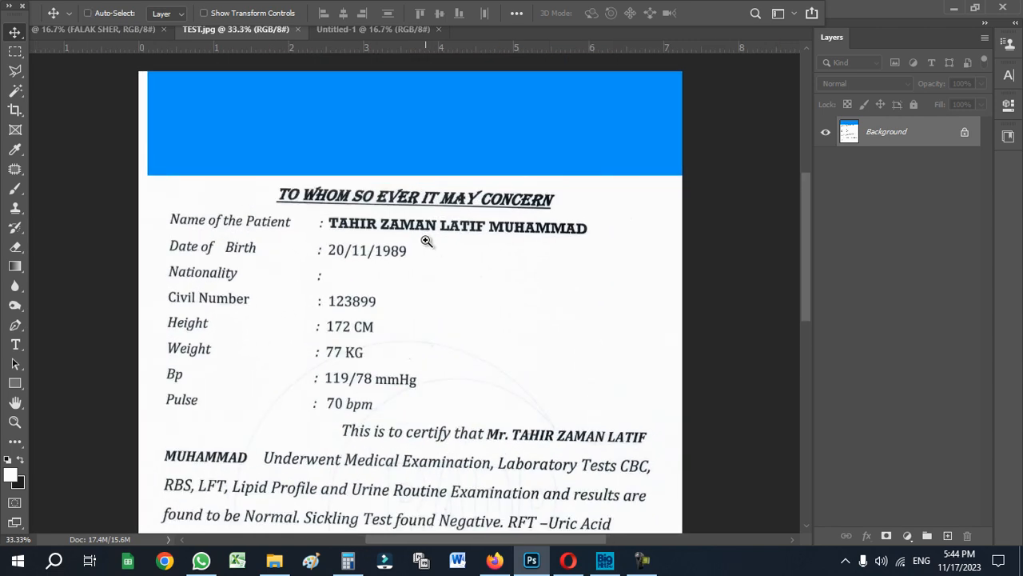
{"action": "scroll", "coordinate": [425, 232], "scroll_direction": "up", "scroll_amount": 1}
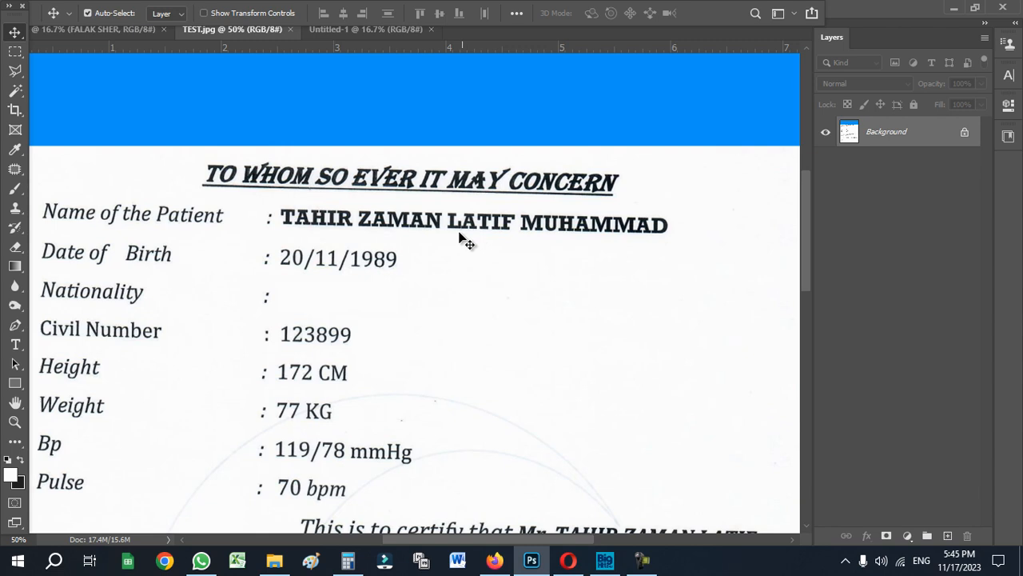
{"action": "left_click_drag", "start_coordinate": [405, 264], "coordinate": [403, 252]}
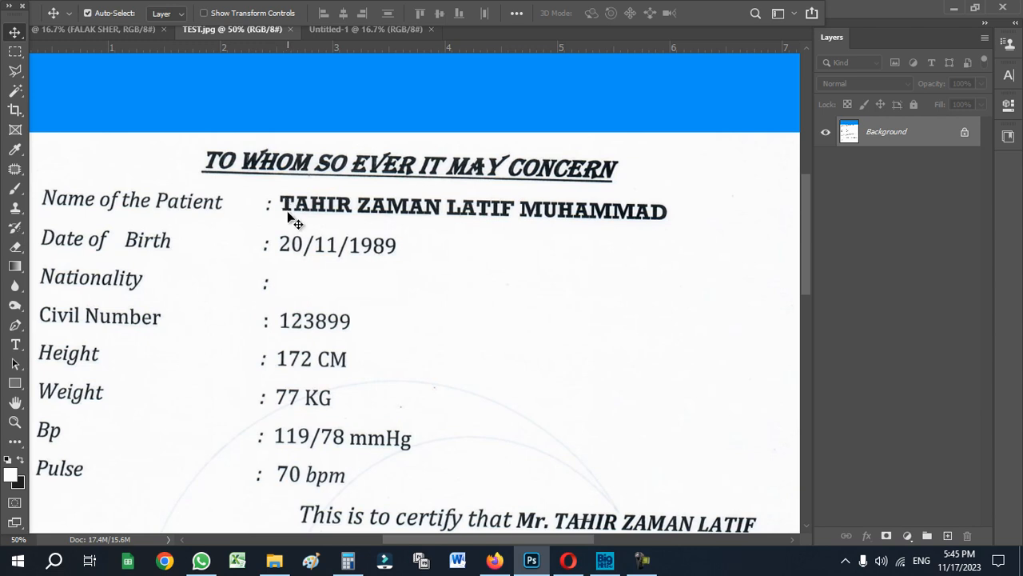
- Try erasing part of the patient's name with the Eraser tool and undo the stroke
{"action": "left_click", "coordinate": [14, 267]}
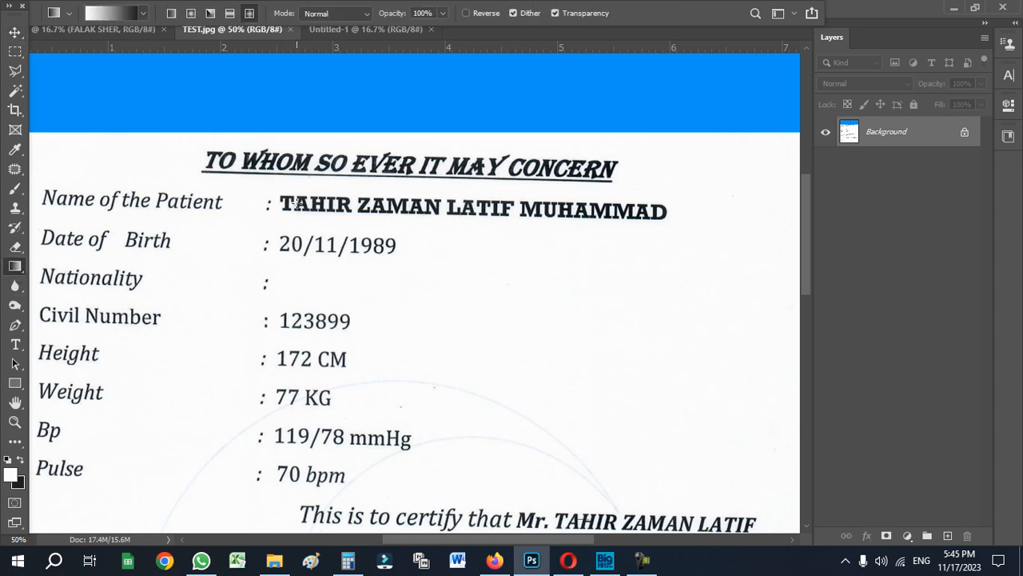
{"action": "key", "text": "e"}
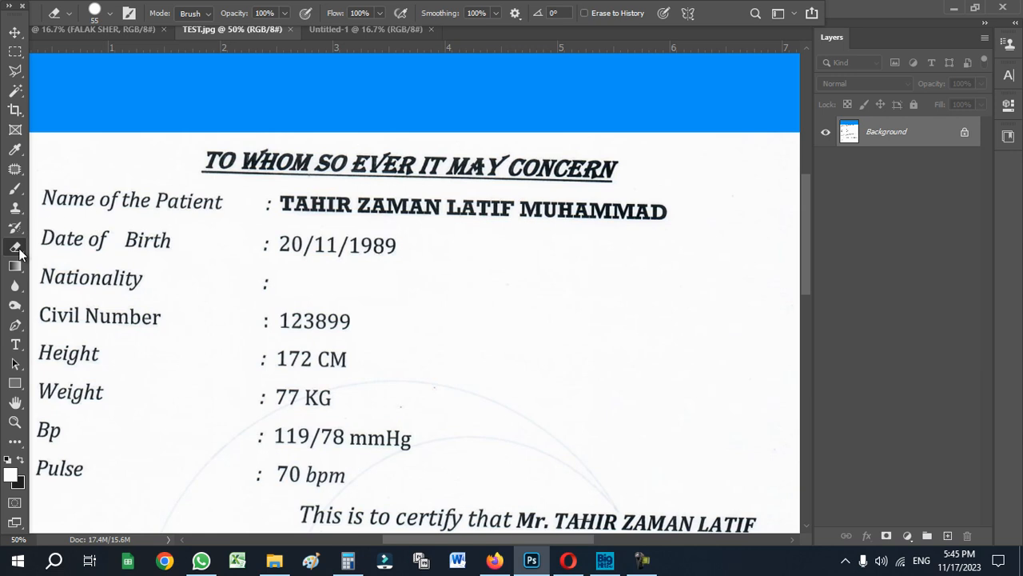
{"action": "mouse_move", "coordinate": [330, 207]}
{"action": "left_mouse_down"}
{"action": "mouse_move", "coordinate": [300, 205]}
{"action": "mouse_move", "coordinate": [329, 205]}
{"action": "left_mouse_up"}
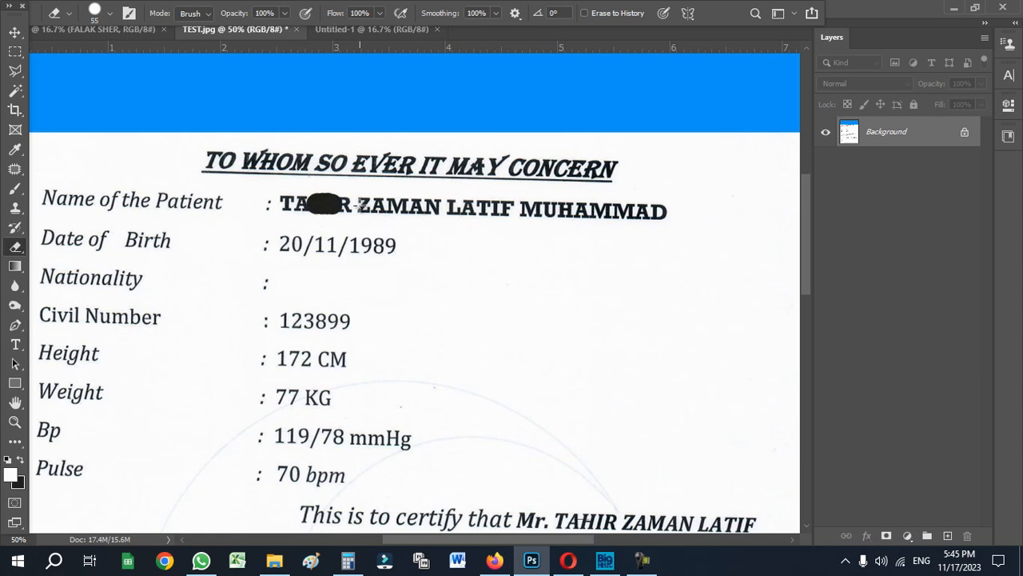
{"action": "key", "text": "ctrl+z"}
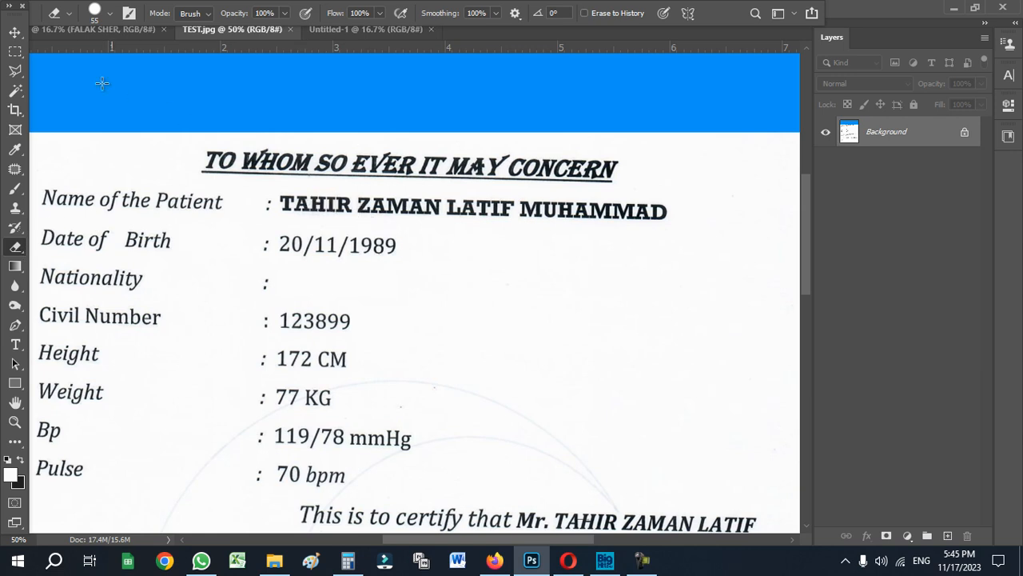
- Copy a blank rectangular area of paper beside the date of birth and paste it as a new layer
{"action": "left_click", "coordinate": [15, 51]}
{"action": "left_click_drag", "start_coordinate": [450, 243], "coordinate": [735, 290]}
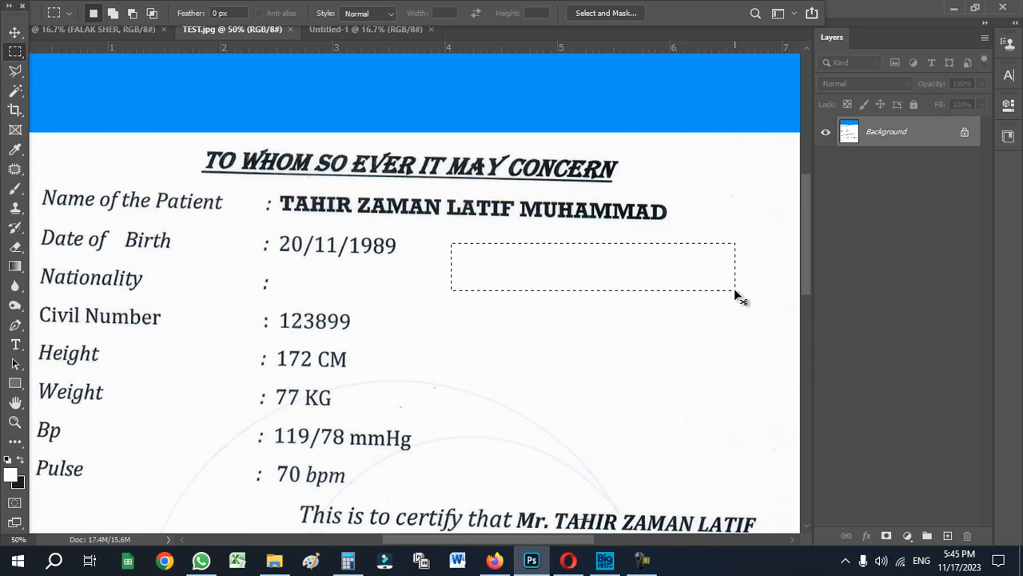
{"action": "right_click", "coordinate": [613, 269]}
{"action": "key", "text": "Escape"}
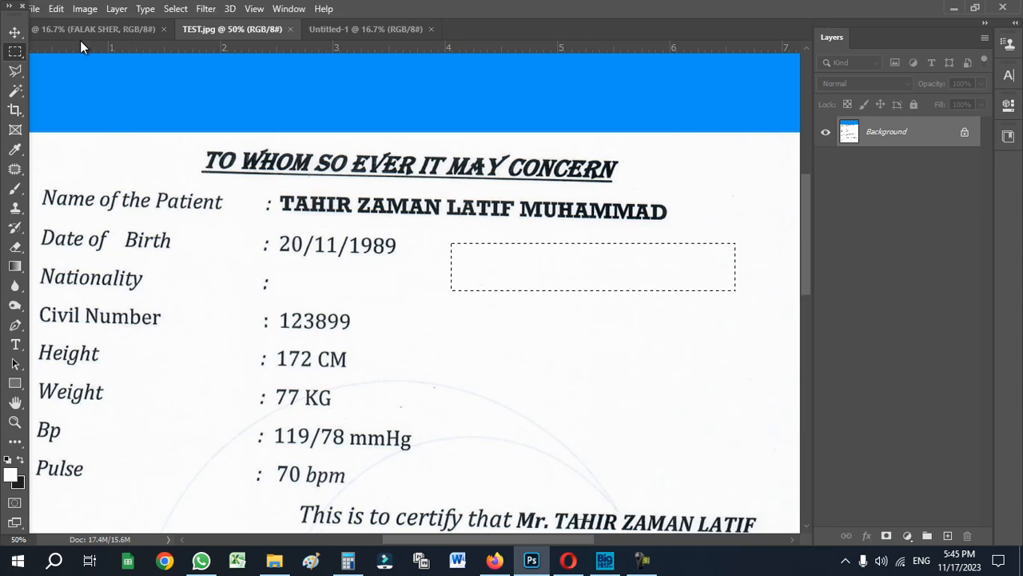
{"action": "key", "text": "Tab"}
{"action": "left_click", "coordinate": [55, 9]}
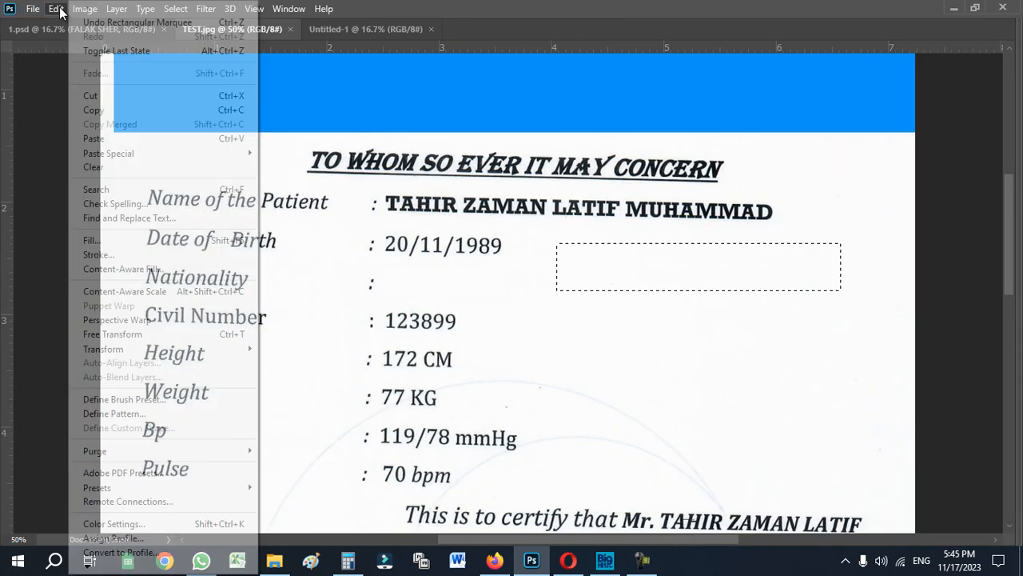
{"action": "left_click", "coordinate": [119, 109]}
{"action": "left_click", "coordinate": [55, 9]}
{"action": "left_click", "coordinate": [135, 139]}
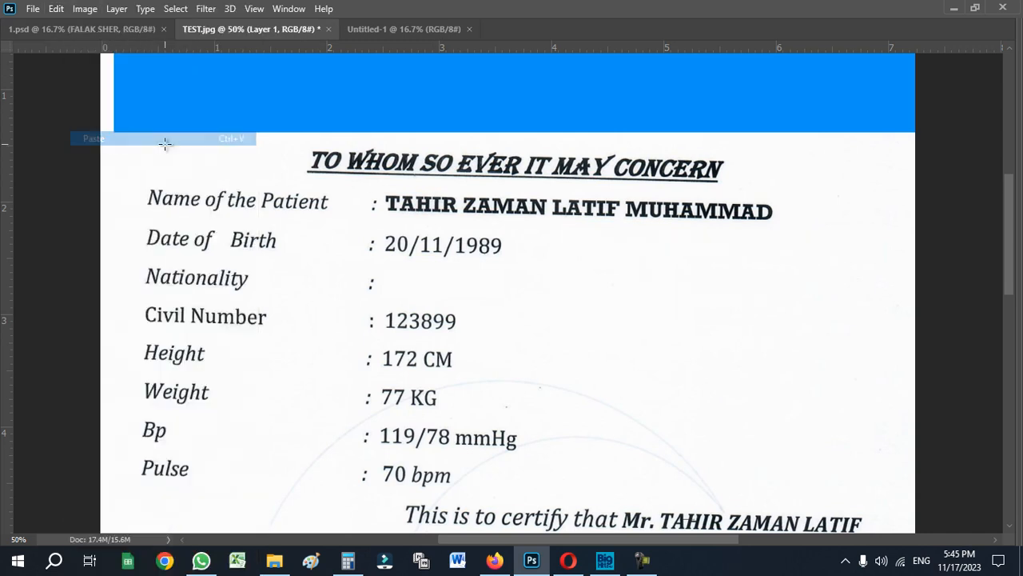
{"action": "key", "text": "Tab"}
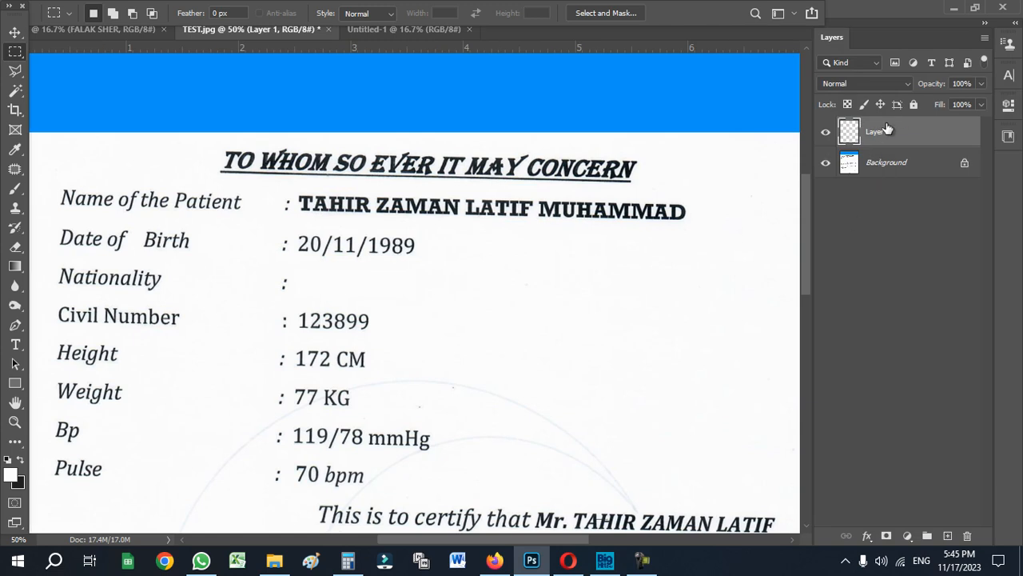
- Try covering the patient's name with the pasted blank patch, and delete the patch layer
{"action": "left_click", "coordinate": [14, 35]}
{"action": "left_click_drag", "start_coordinate": [583, 269], "coordinate": [440, 207]}
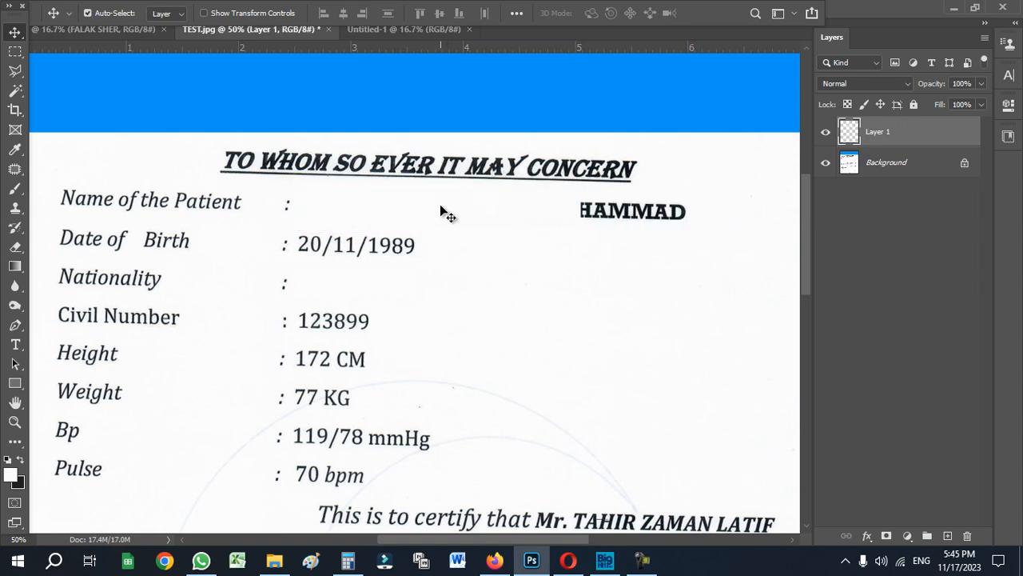
{"action": "left_click_drag", "start_coordinate": [911, 134], "coordinate": [974, 531]}
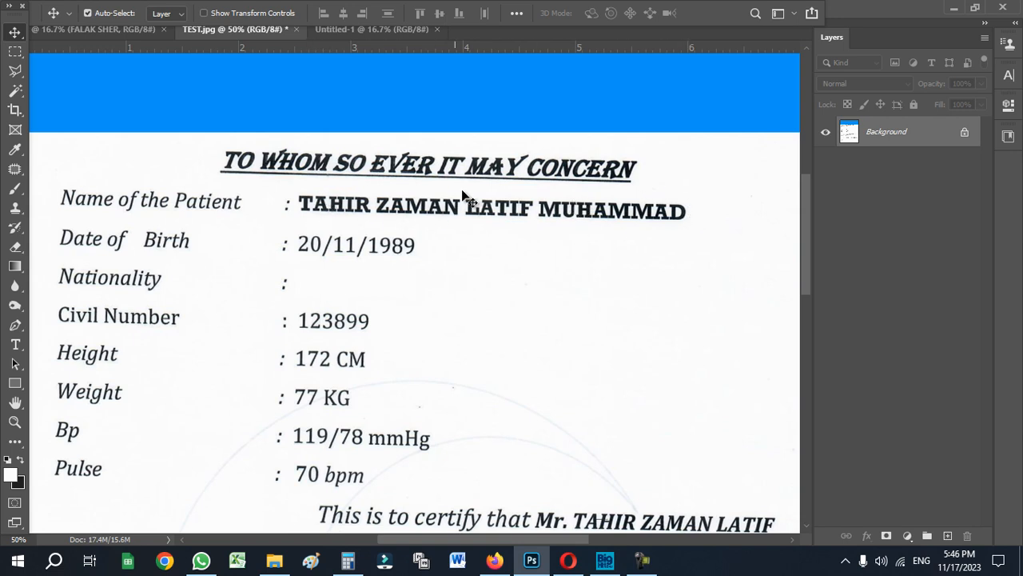
- Select the patient's name with a rectangular marquee, copy it and paste it as a new layer
{"action": "left_click", "coordinate": [16, 51]}
{"action": "left_click_drag", "start_coordinate": [294, 188], "coordinate": [711, 230]}
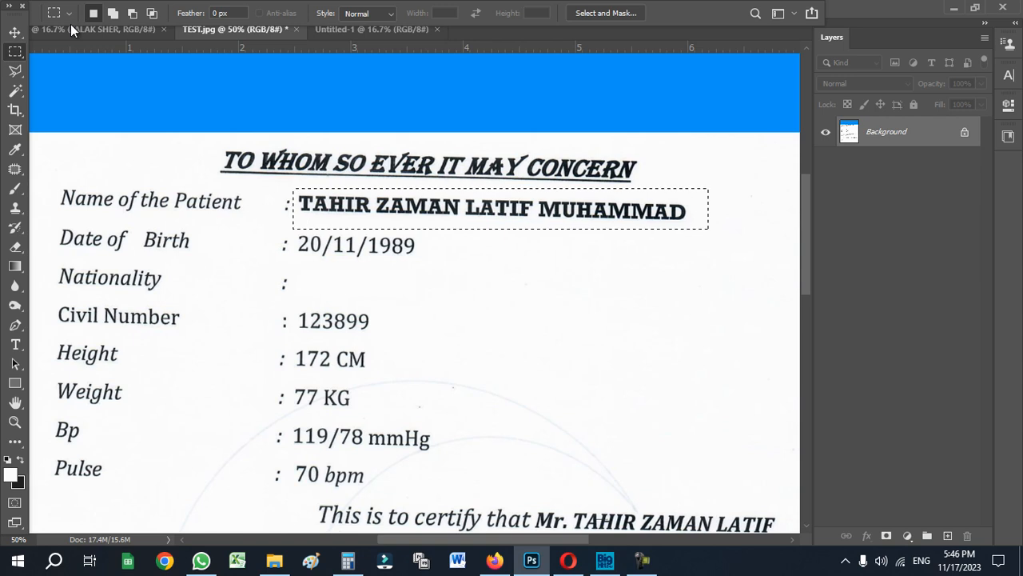
{"action": "key", "text": "Tab"}
{"action": "left_click", "coordinate": [56, 8]}
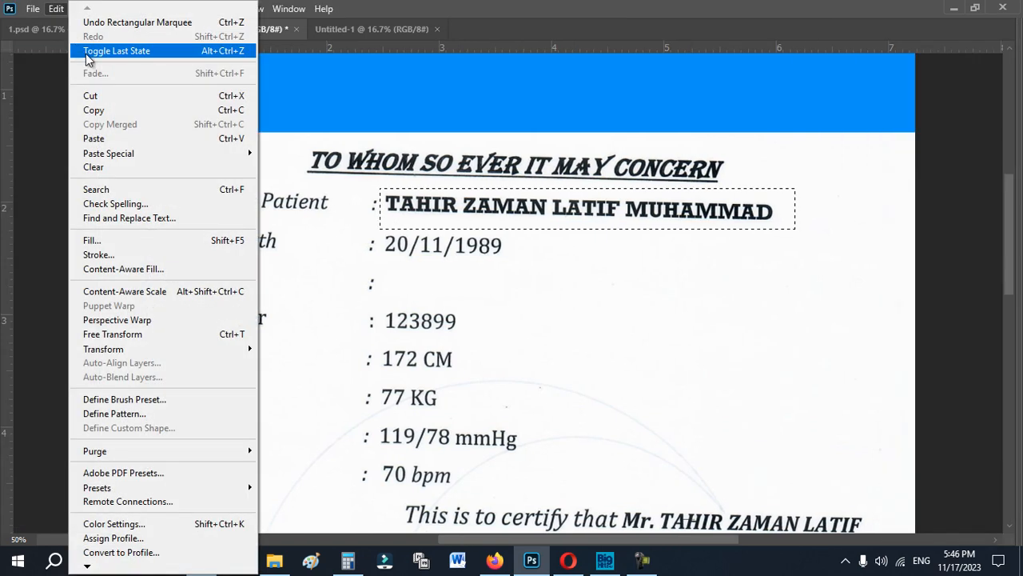
{"action": "left_click", "coordinate": [132, 110]}
{"action": "left_click", "coordinate": [56, 8]}
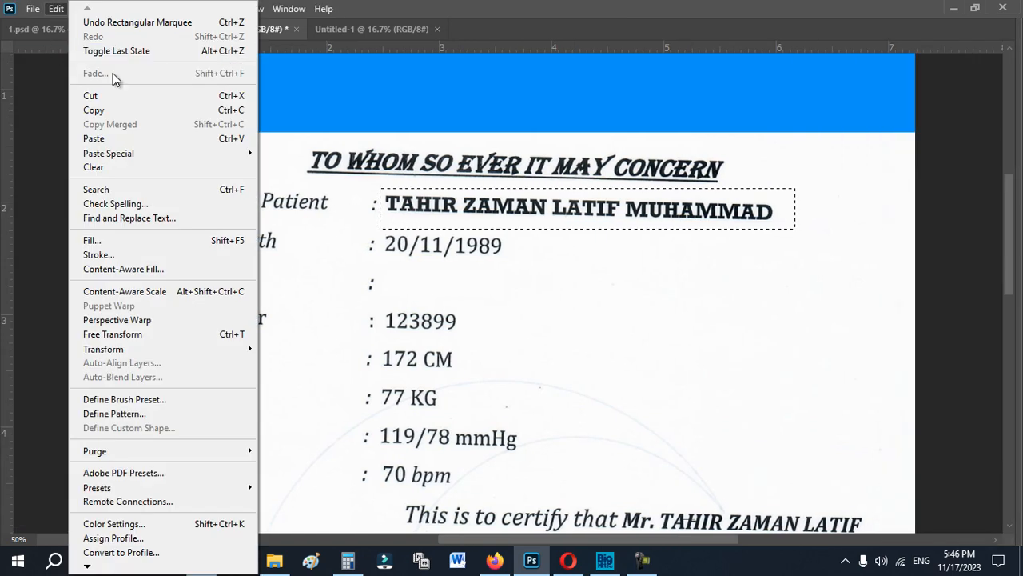
{"action": "left_click", "coordinate": [155, 140]}
{"action": "key", "text": "Tab"}
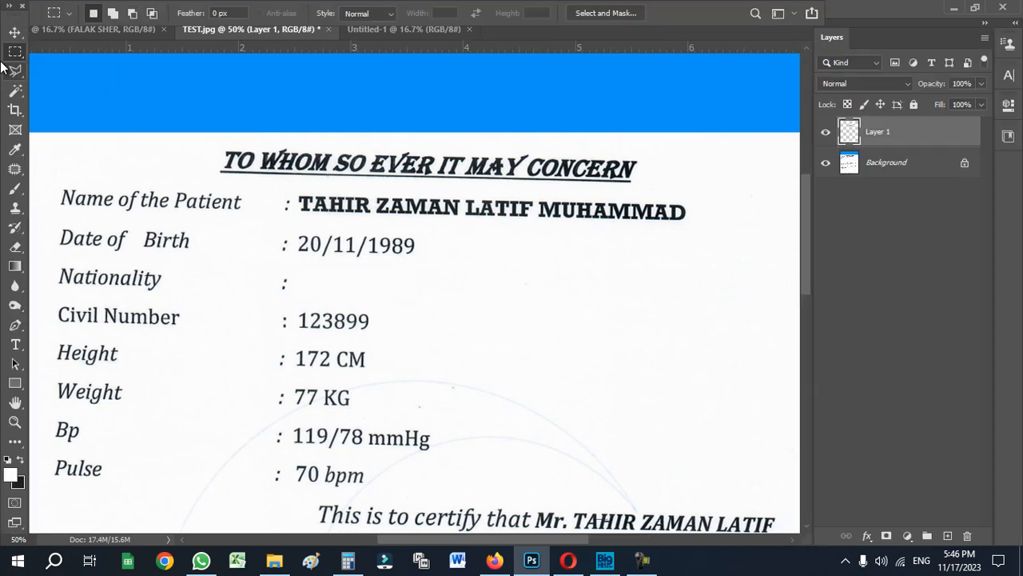
- Move the pasted copy of the name away from the original, down onto the Pulse row
{"action": "left_click", "coordinate": [15, 32]}
{"action": "left_click_drag", "start_coordinate": [464, 217], "coordinate": [573, 330]}
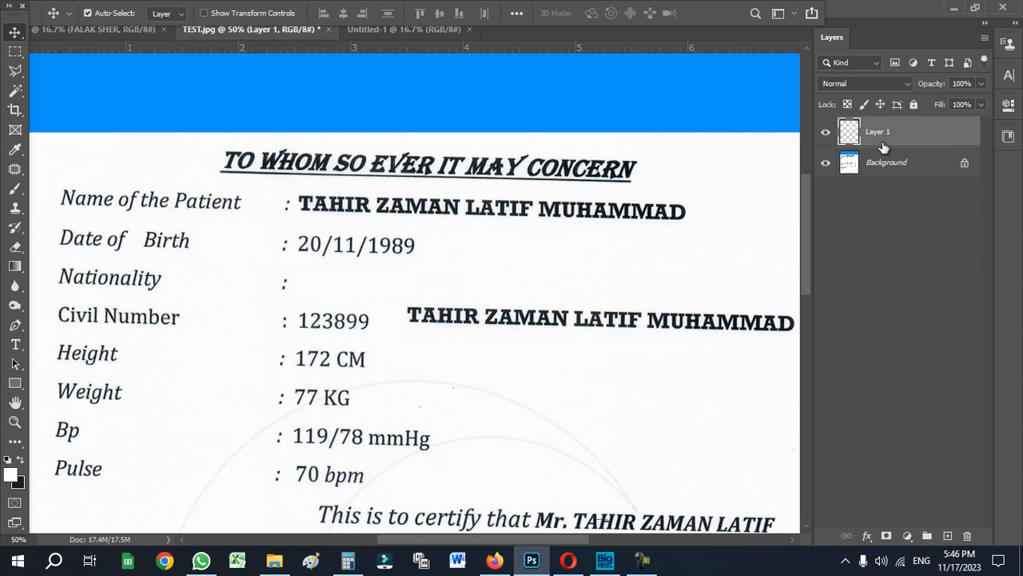
{"action": "left_click_drag", "start_coordinate": [604, 316], "coordinate": [234, 496]}
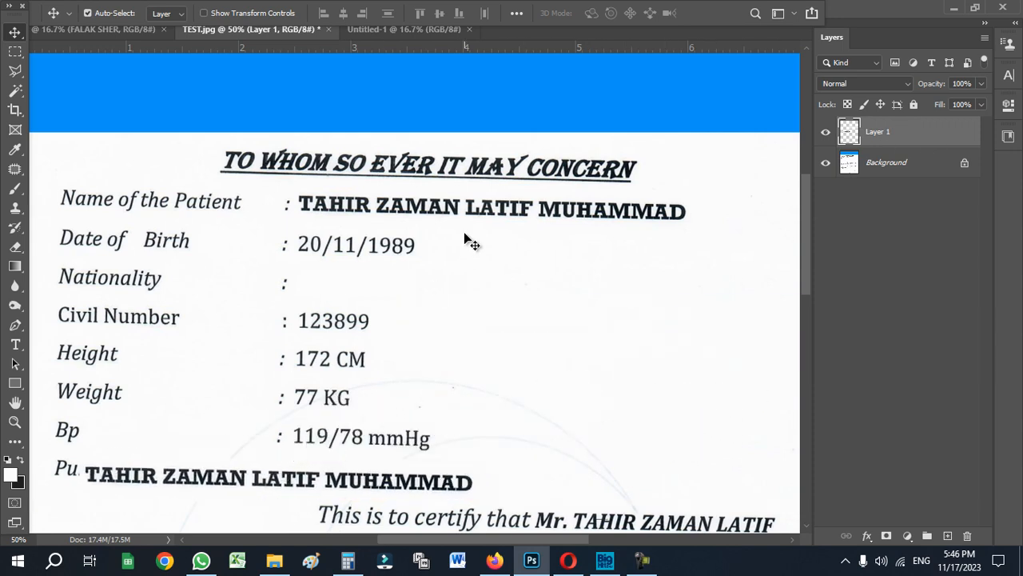
- Remove the original name from the Background layer by selecting it and patching it with blank paper using the Patch tool, then deselect
{"action": "left_click", "coordinate": [511, 214]}
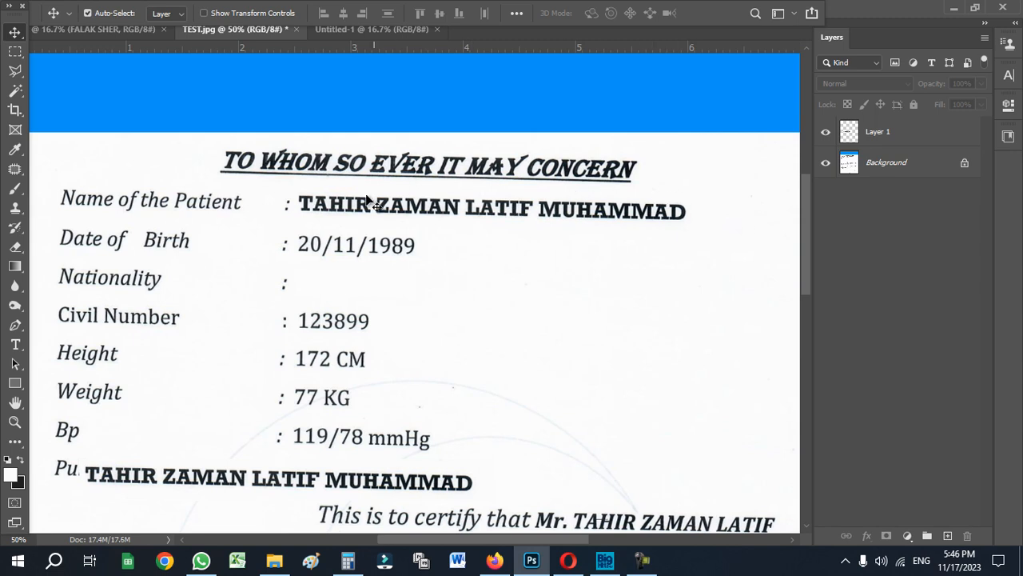
{"action": "left_click", "coordinate": [20, 53]}
{"action": "left_click_drag", "start_coordinate": [296, 192], "coordinate": [705, 226]}
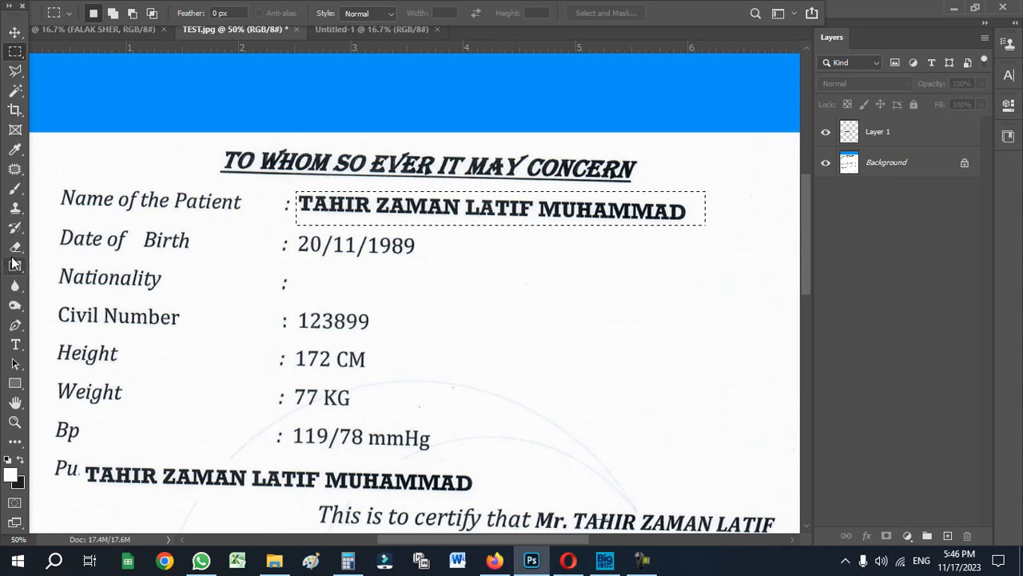
{"action": "left_click", "coordinate": [13, 170]}
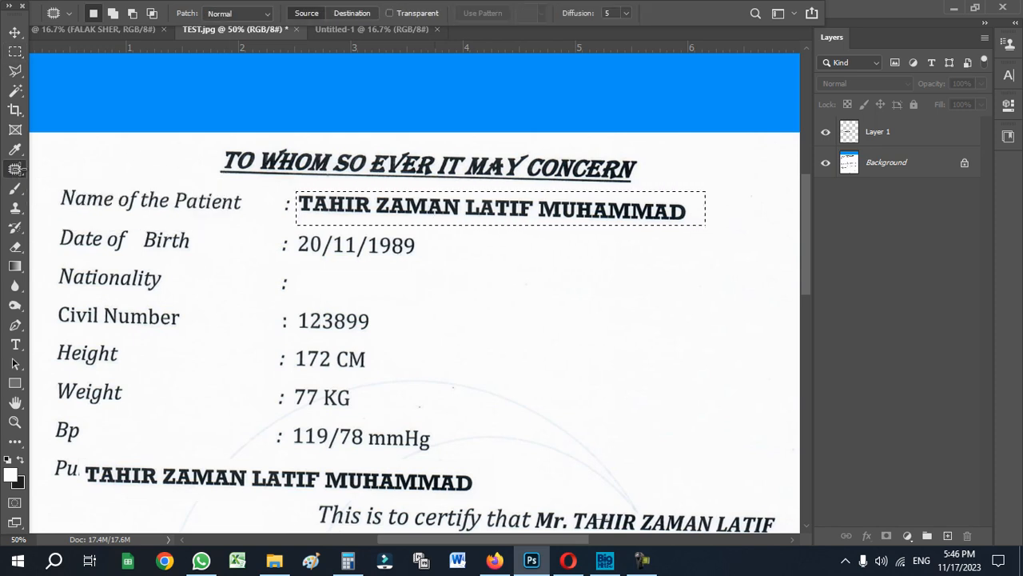
{"action": "left_click", "coordinate": [916, 165]}
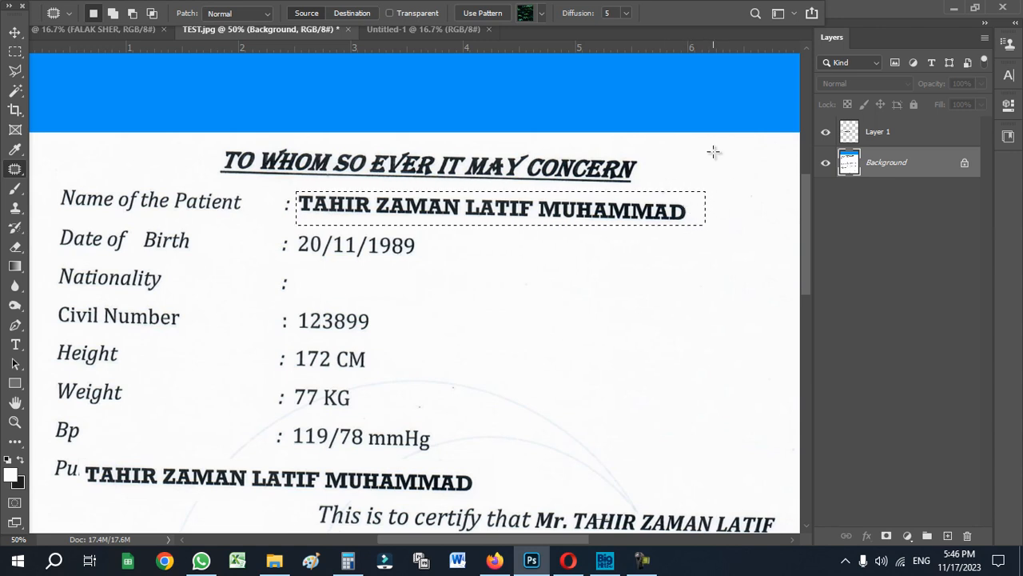
{"action": "left_click_drag", "start_coordinate": [617, 209], "coordinate": [672, 276]}
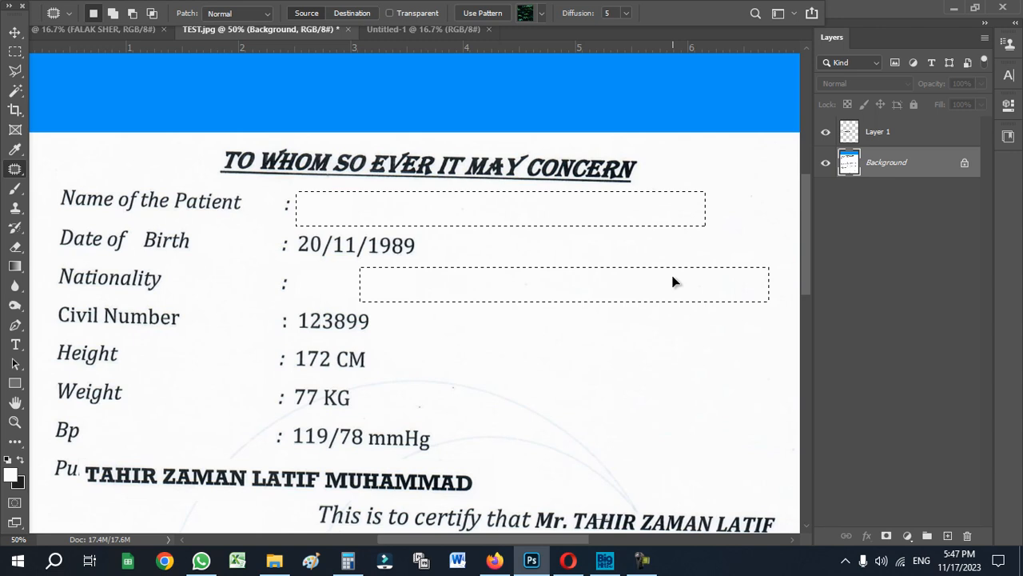
{"action": "left_click_drag", "start_coordinate": [672, 276], "coordinate": [664, 276]}
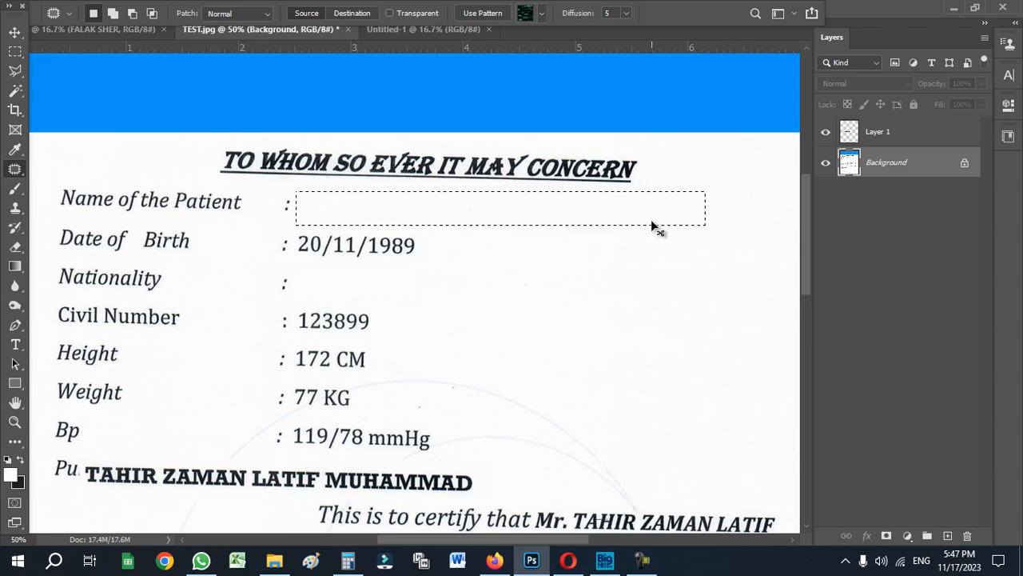
{"action": "left_click", "coordinate": [705, 217]}
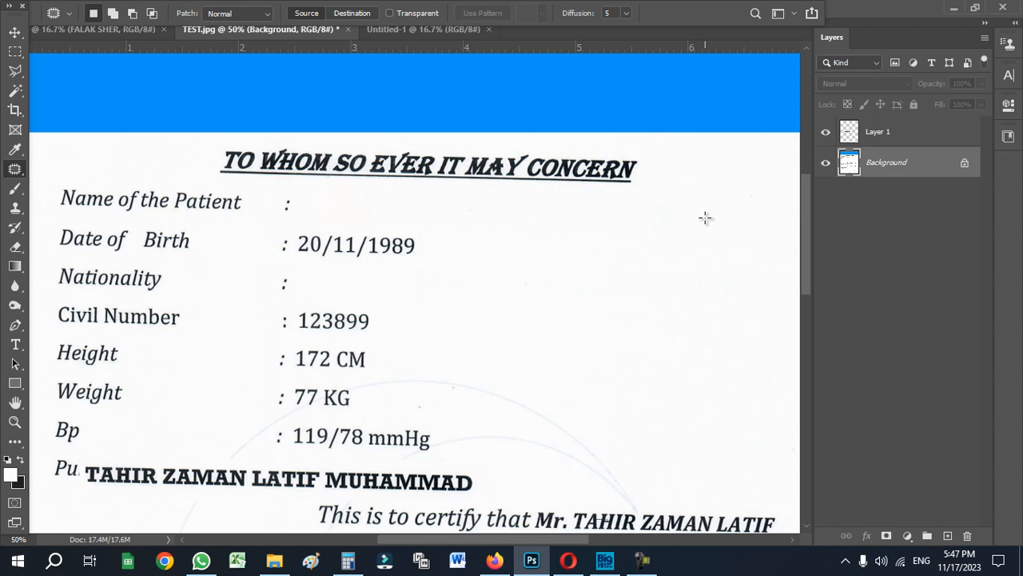
- Move the copied name layer up onto the Nationality row, just after the colon
{"action": "key", "text": "v"}
{"action": "left_click_drag", "start_coordinate": [376, 487], "coordinate": [565, 298]}
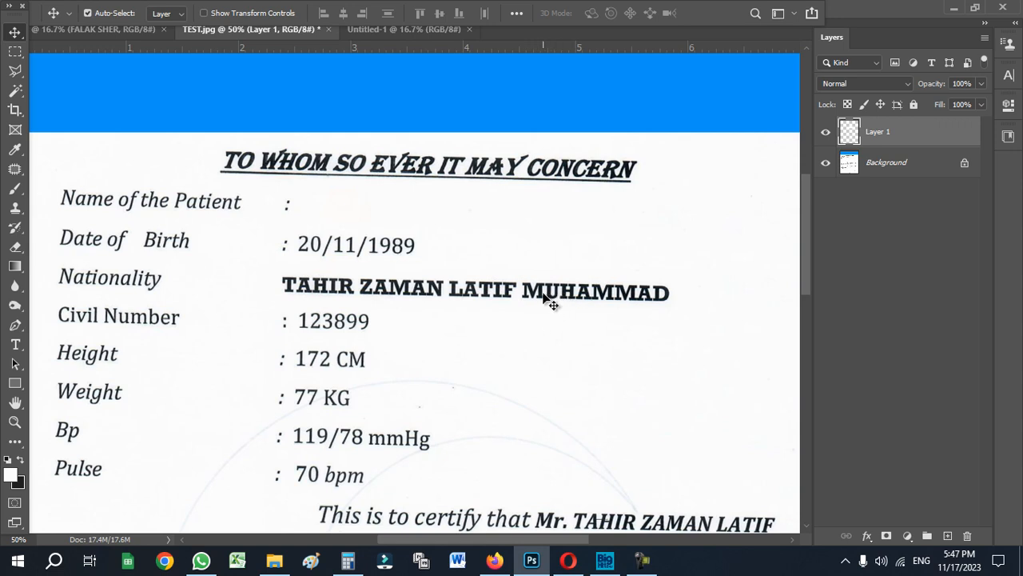
{"action": "left_click_drag", "start_coordinate": [487, 297], "coordinate": [516, 296]}
{"action": "left_click", "coordinate": [527, 291]}
- Copy the first two letters of the third word in the copied name and paste them as a new layer
{"action": "left_click", "coordinate": [14, 53]}
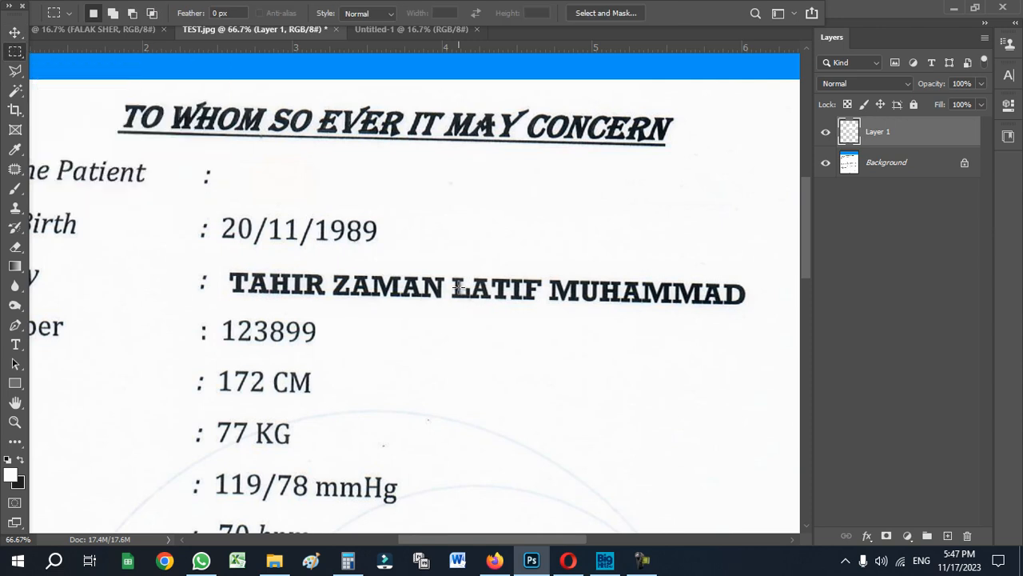
{"action": "left_click", "coordinate": [482, 289], "text": "ctrl"}
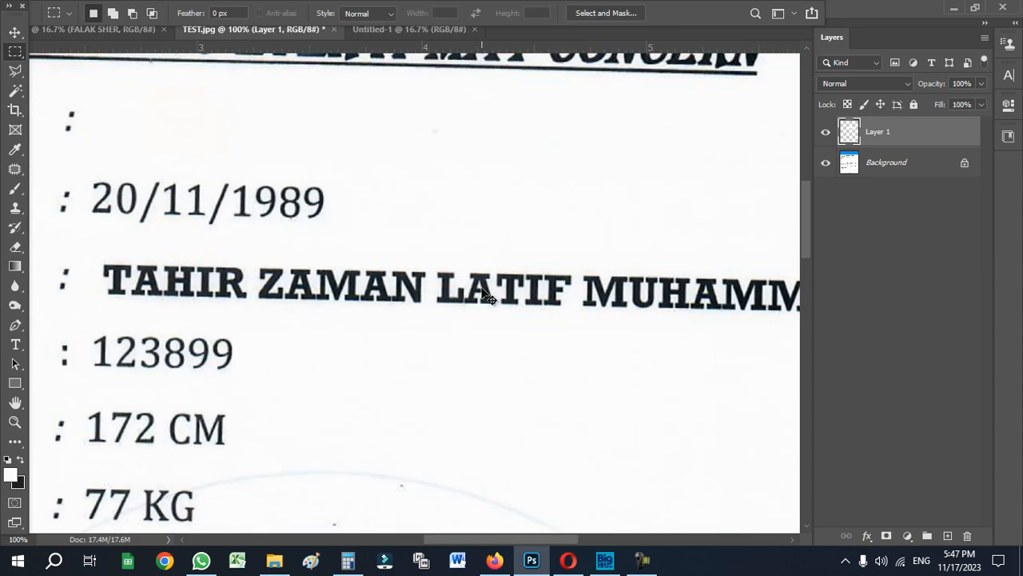
{"action": "left_click_drag", "start_coordinate": [432, 267], "coordinate": [496, 304]}
{"action": "key", "text": "Tab"}
{"action": "left_click", "coordinate": [56, 8]}
{"action": "left_click", "coordinate": [104, 110]}
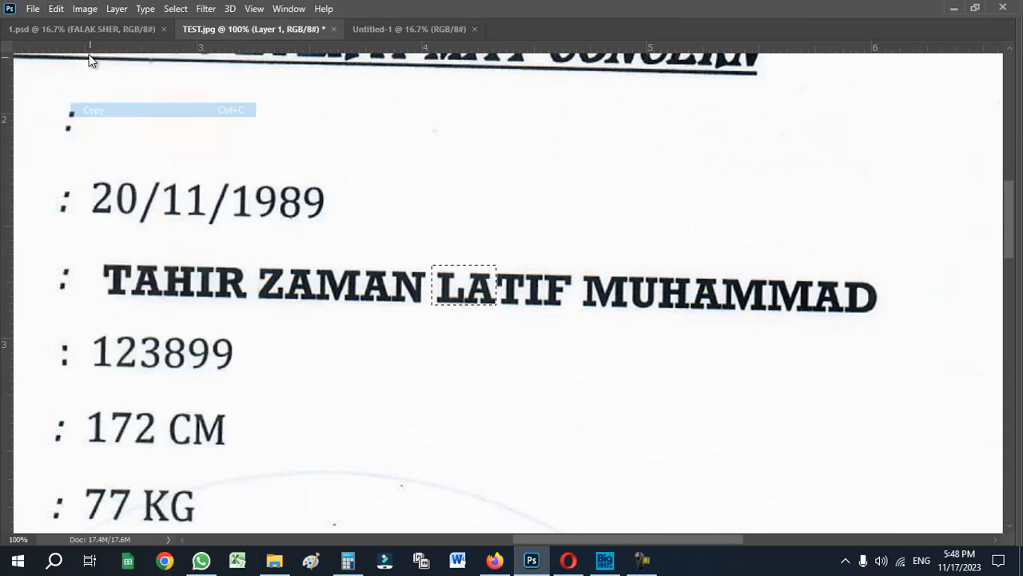
{"action": "left_click", "coordinate": [57, 9]}
{"action": "left_click", "coordinate": [135, 138]}
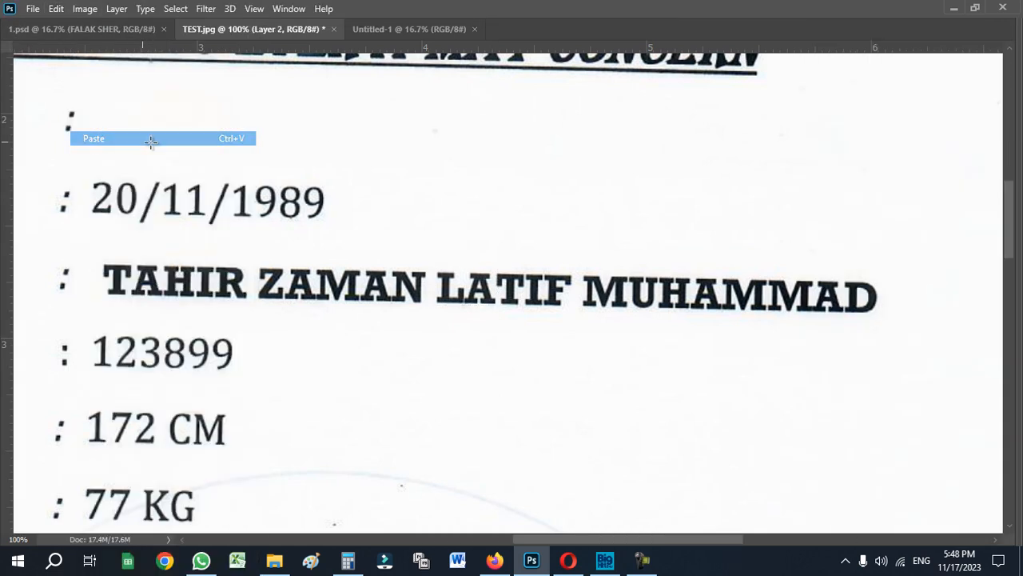
- Move the pasted two-letter layer onto the Name of the Patient row, just after the colon
{"action": "key", "text": "Tab"}
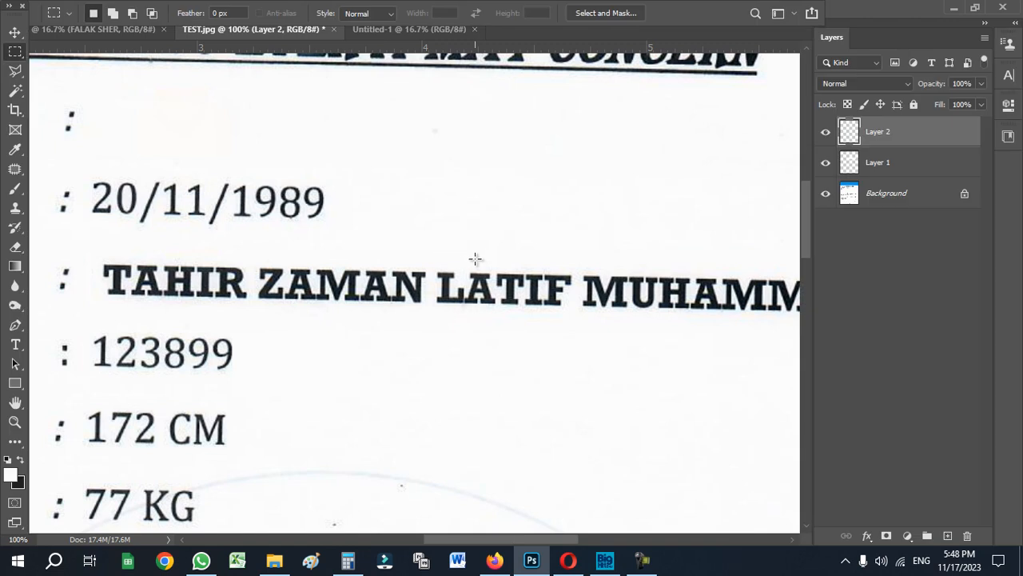
{"action": "left_click", "coordinate": [14, 32]}
{"action": "left_click_drag", "start_coordinate": [461, 276], "coordinate": [135, 120]}
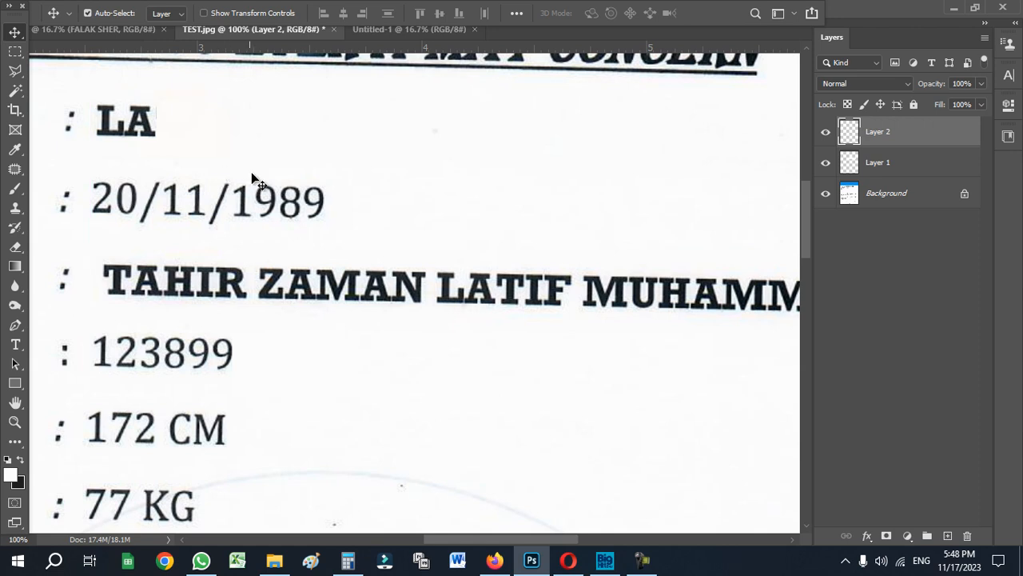
- Duplicate the last letter of the copied name's first word onto a new layer and place it as the third letter of the patient's name
{"action": "key", "text": "space"}
{"action": "left_click_drag", "start_coordinate": [482, 331], "coordinate": [503, 340]}
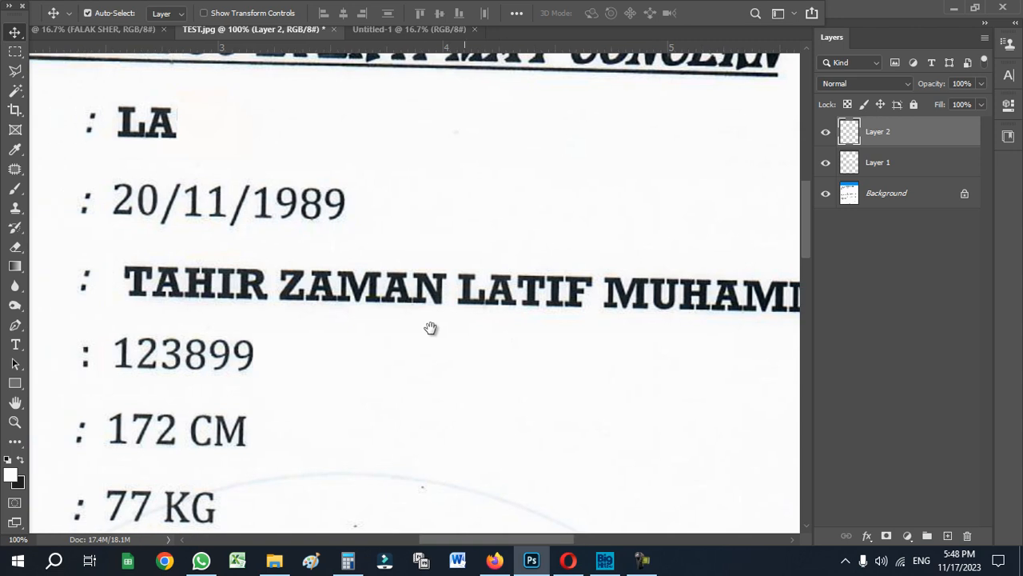
{"action": "left_click", "coordinate": [263, 293]}
{"action": "left_click", "coordinate": [15, 51]}
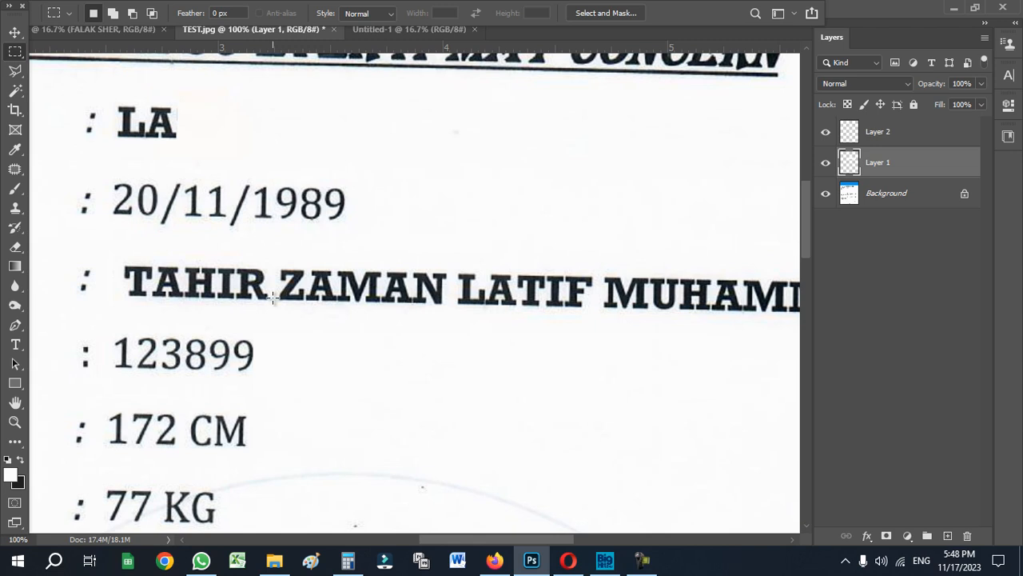
{"action": "left_click_drag", "start_coordinate": [272, 300], "coordinate": [234, 265]}
{"action": "key", "text": "ctrl+j"}
{"action": "key", "text": "v"}
{"action": "left_click_drag", "start_coordinate": [249, 289], "coordinate": [205, 136]}
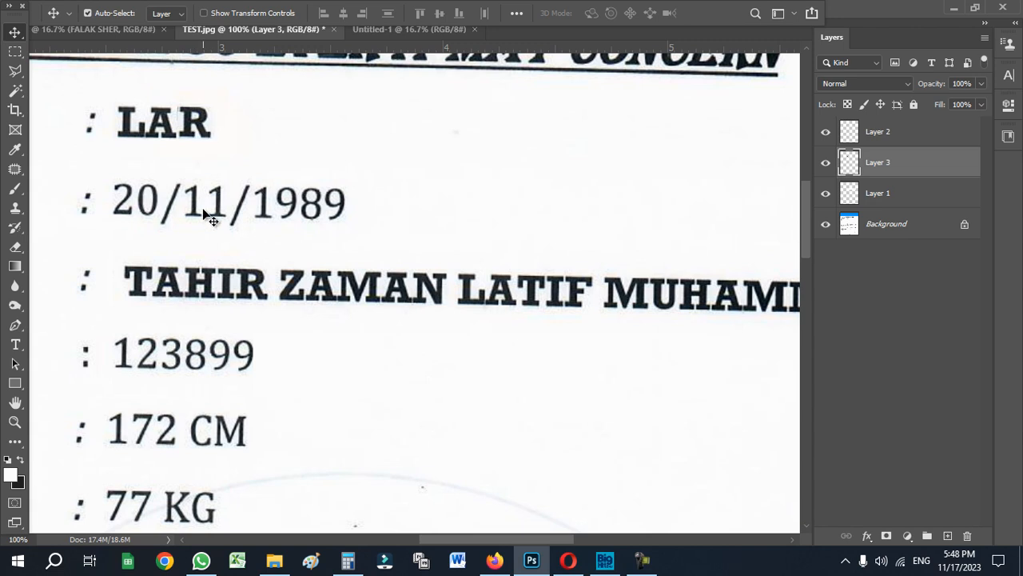
- Duplicate the second letter of the copied name's first word onto a new layer and place it as the fourth letter of the patient's name
{"action": "left_click", "coordinate": [165, 283]}
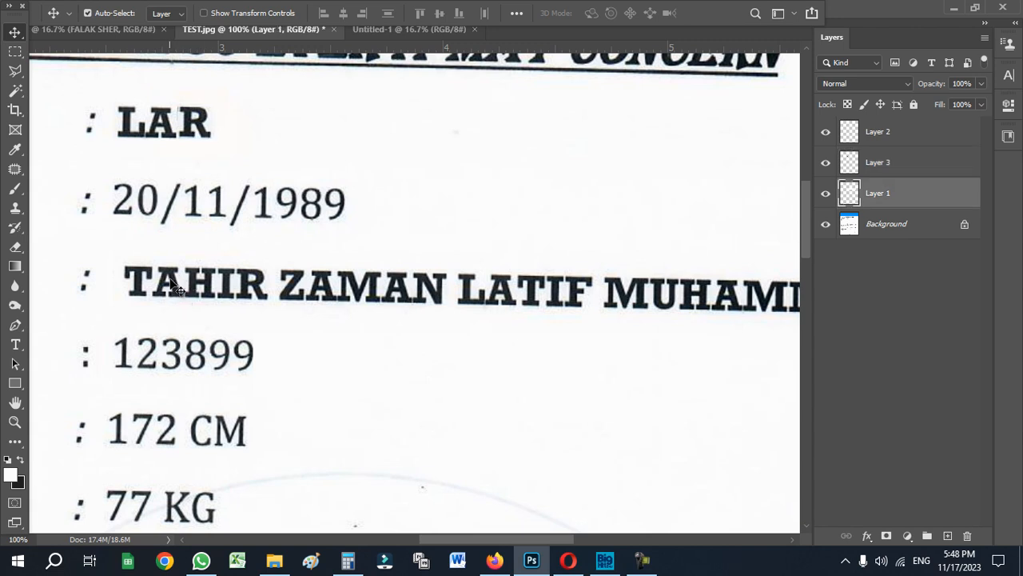
{"action": "key", "text": "m"}
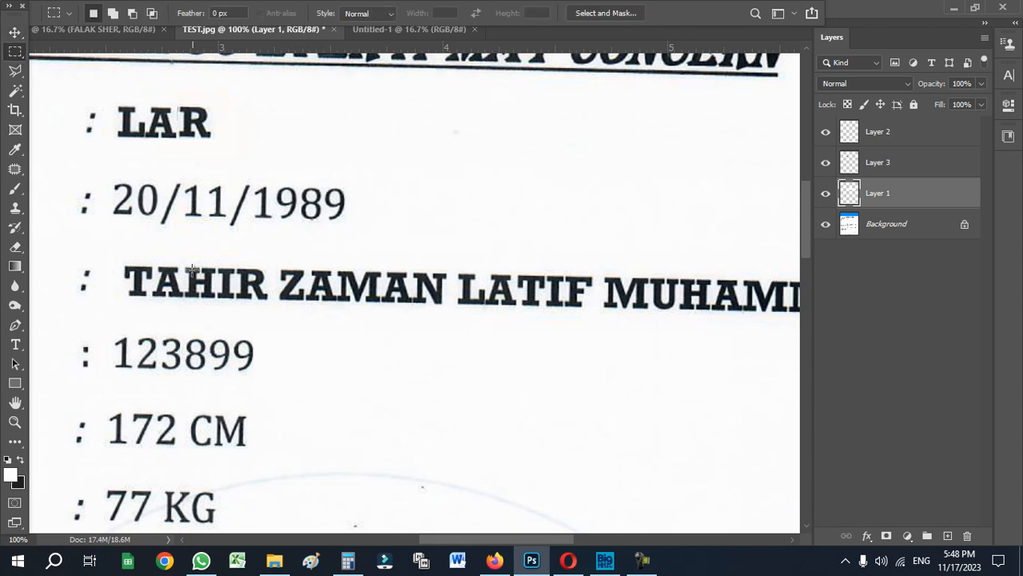
{"action": "left_click_drag", "start_coordinate": [153, 264], "coordinate": [184, 301]}
{"action": "left_click", "coordinate": [15, 33]}
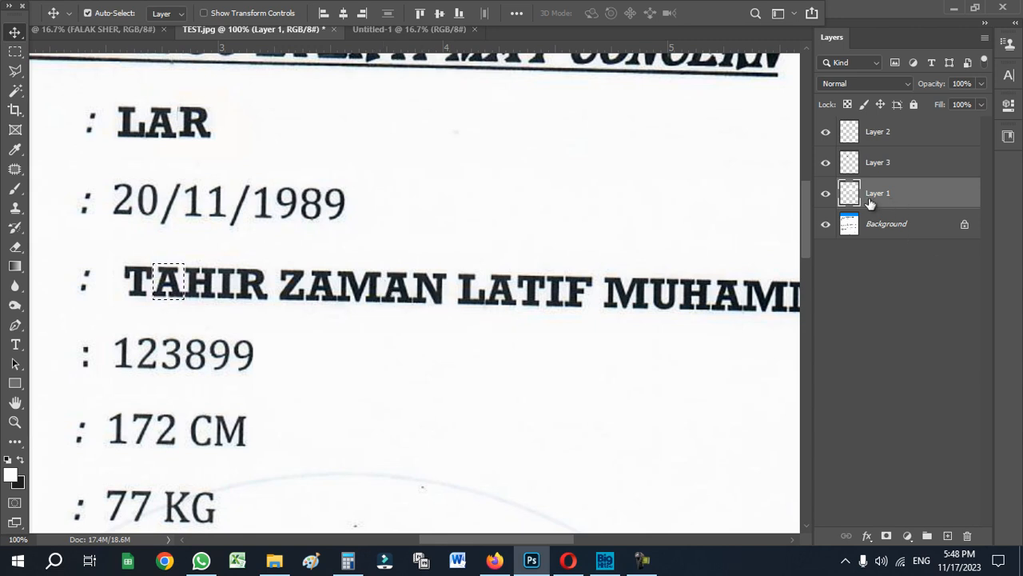
{"action": "key", "text": "ctrl"}
{"action": "key", "text": "ctrl+j"}
{"action": "left_click_drag", "start_coordinate": [182, 289], "coordinate": [247, 128]}
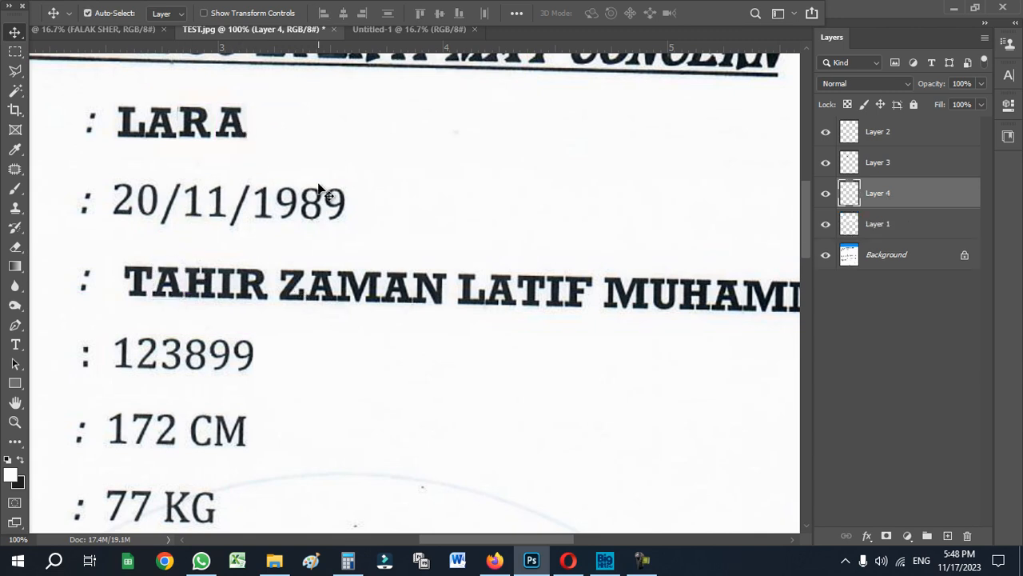
- Delete Layer 1, which holds the leftover copied name on the Nationality row
{"action": "left_click", "coordinate": [361, 215], "text": "alt"}
{"action": "left_click", "coordinate": [360, 216], "text": "alt"}
{"action": "left_click", "coordinate": [361, 216], "text": "alt"}
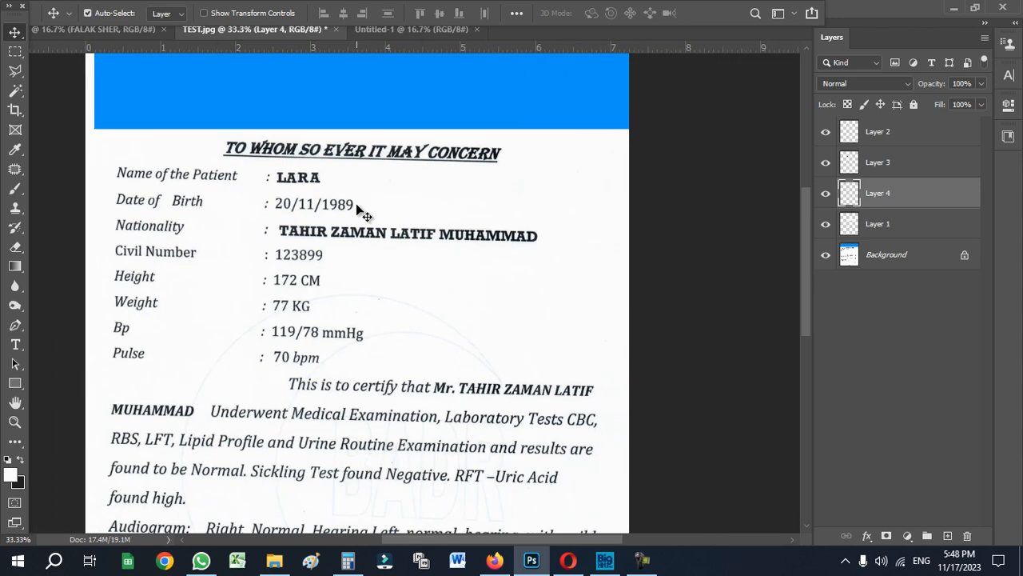
{"action": "left_click", "coordinate": [414, 238]}
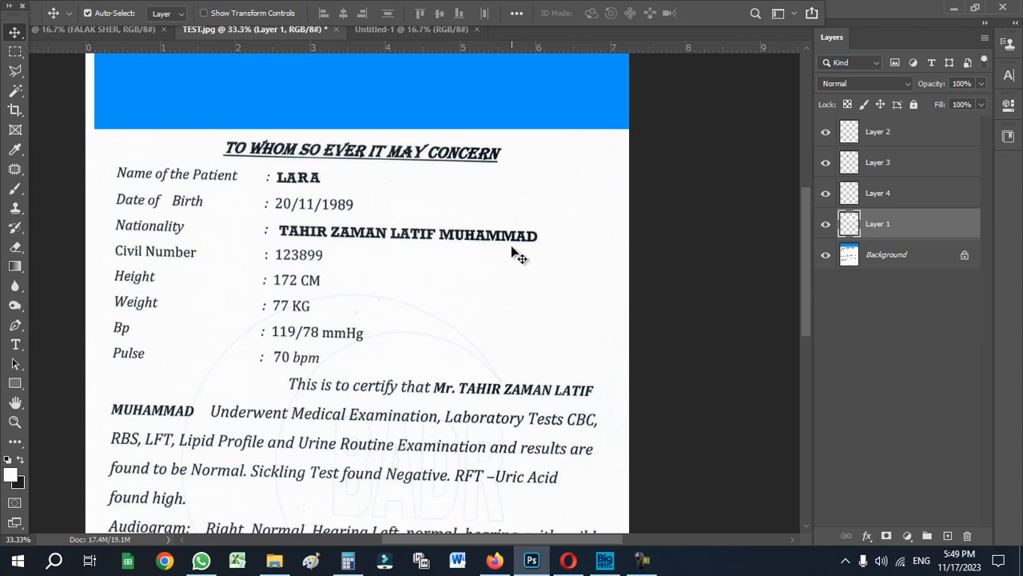
{"action": "left_click_drag", "start_coordinate": [889, 237], "coordinate": [968, 535]}
- Remove the last two digits of the birth year from the Background layer by patching them with blank paper, then deselect
{"action": "scroll", "coordinate": [318, 210], "scroll_direction": "up", "scroll_amount": 2}
{"action": "left_click_drag", "start_coordinate": [332, 210], "coordinate": [370, 250]}
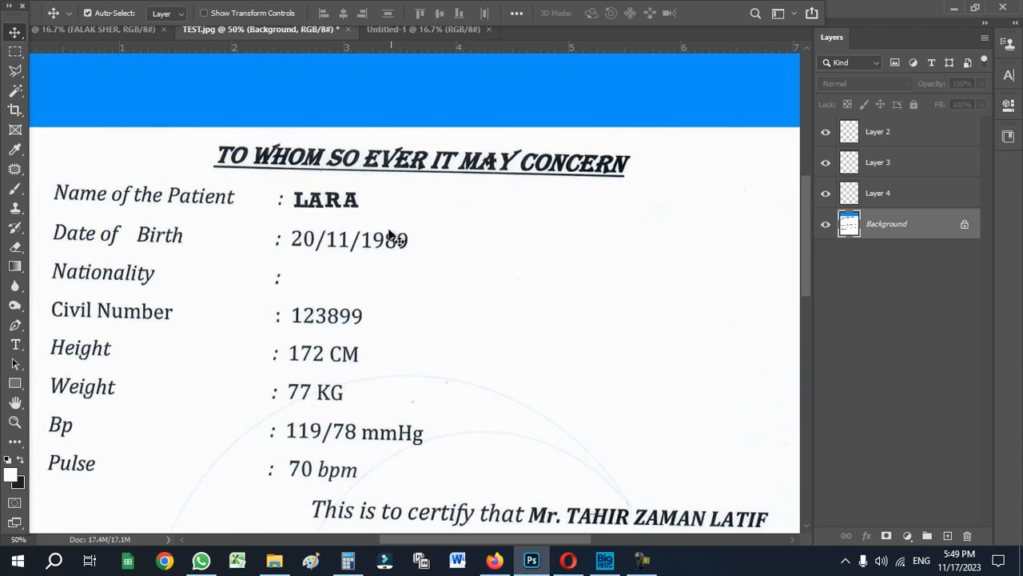
{"action": "scroll", "coordinate": [389, 240], "scroll_direction": "up", "scroll_amount": 1}
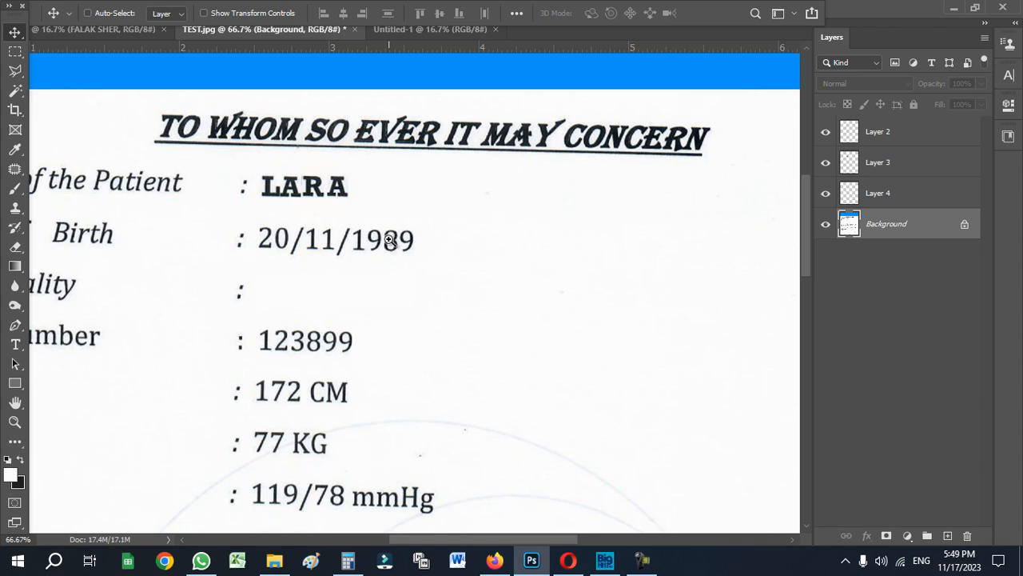
{"action": "scroll", "coordinate": [389, 240], "scroll_direction": "up", "scroll_amount": 1}
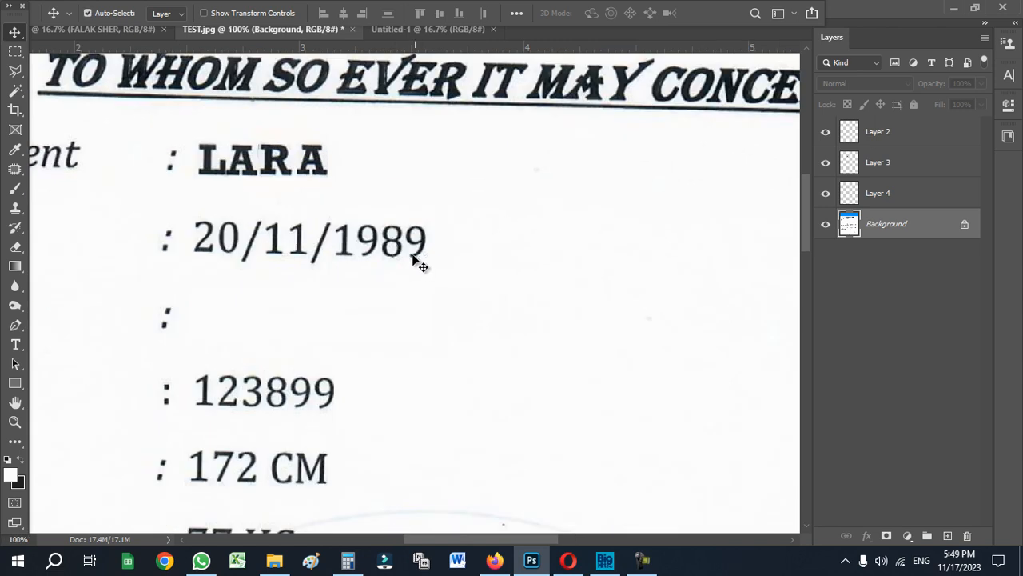
{"action": "left_click", "coordinate": [211, 186]}
{"action": "left_click", "coordinate": [25, 52]}
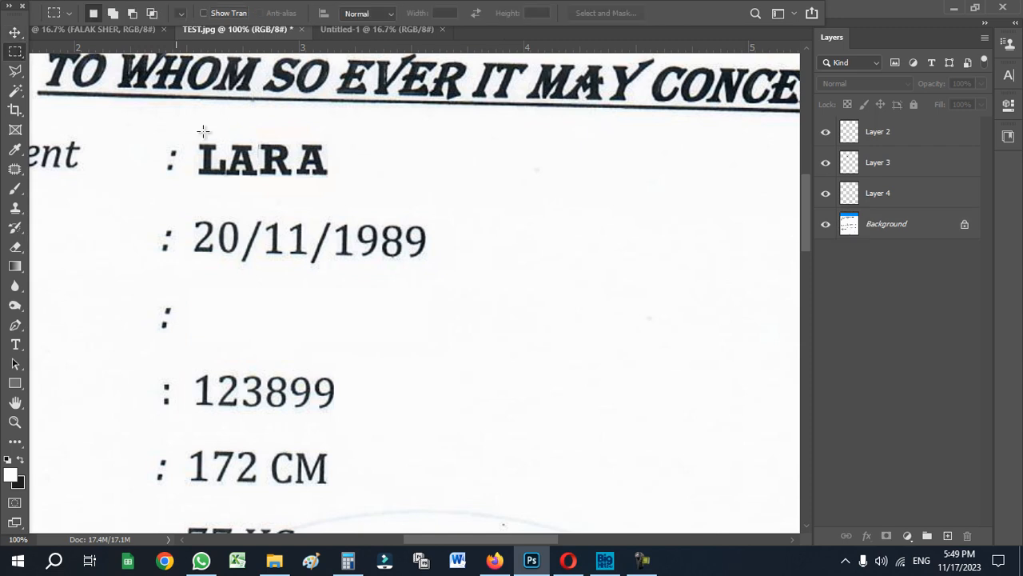
{"action": "left_click_drag", "start_coordinate": [379, 222], "coordinate": [438, 264]}
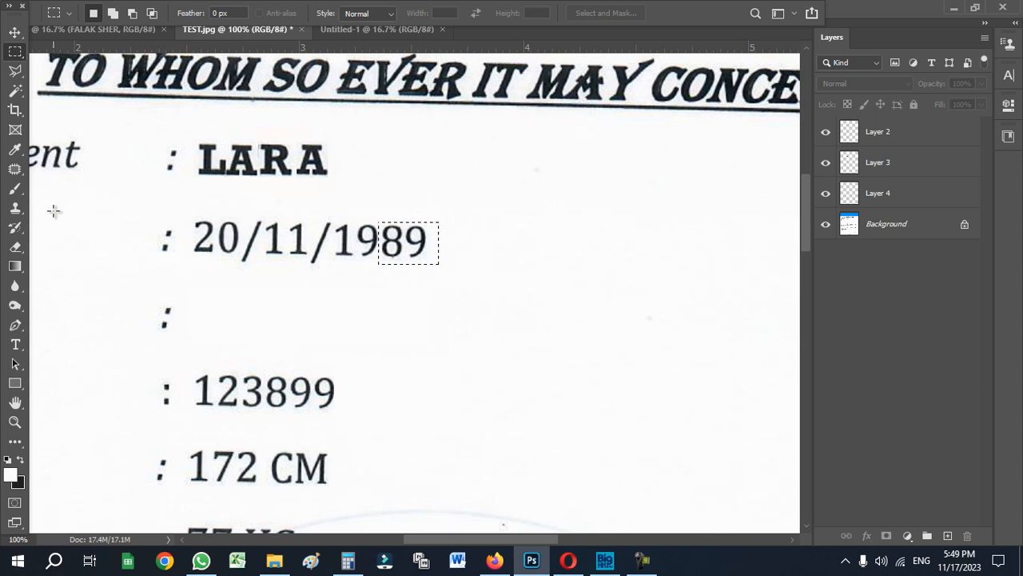
{"action": "left_click", "coordinate": [15, 169]}
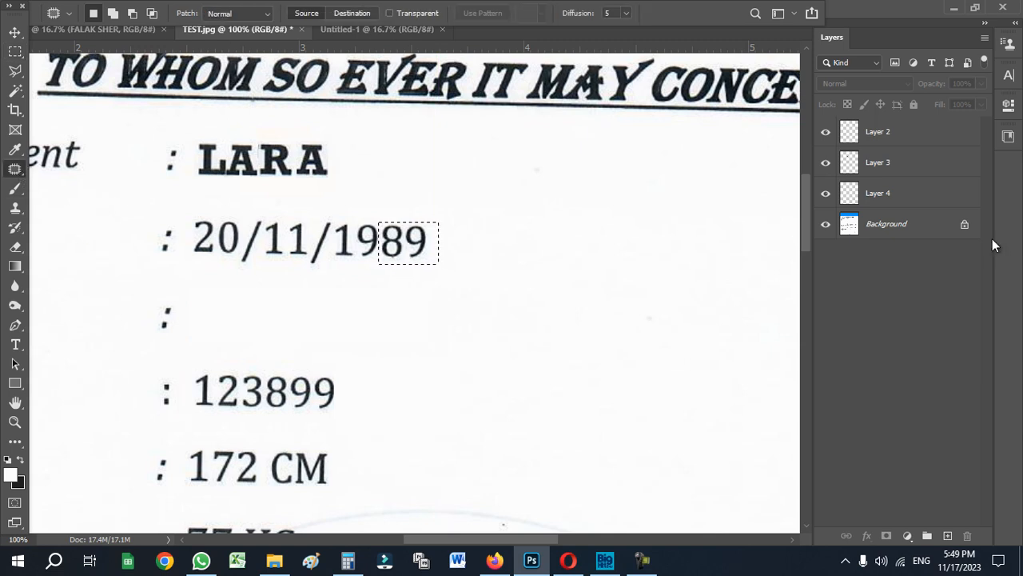
{"action": "left_click", "coordinate": [879, 227]}
{"action": "left_click", "coordinate": [878, 227]}
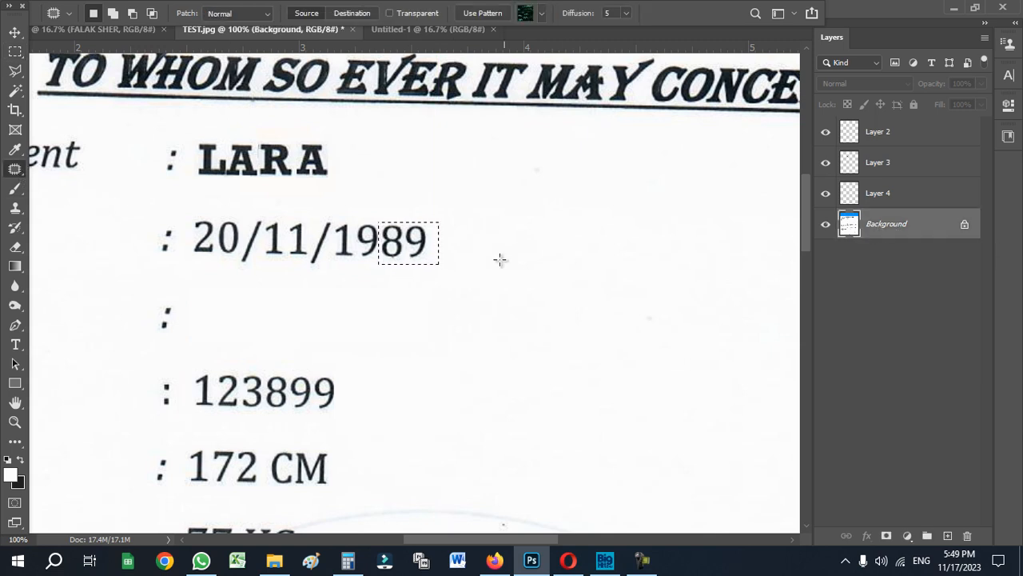
{"action": "left_click_drag", "start_coordinate": [408, 244], "coordinate": [602, 248]}
{"action": "key", "text": "ctrl+d"}
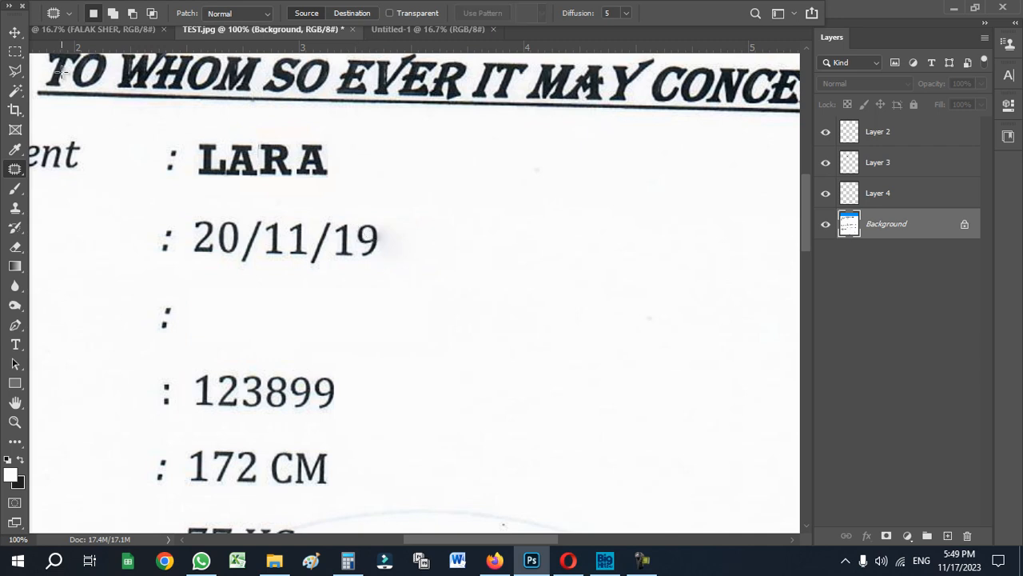
- Duplicate the last remaining digit of the birth year onto a new layer and place it directly after the original
{"action": "left_click", "coordinate": [15, 50]}
{"action": "left_click_drag", "start_coordinate": [357, 223], "coordinate": [381, 258]}
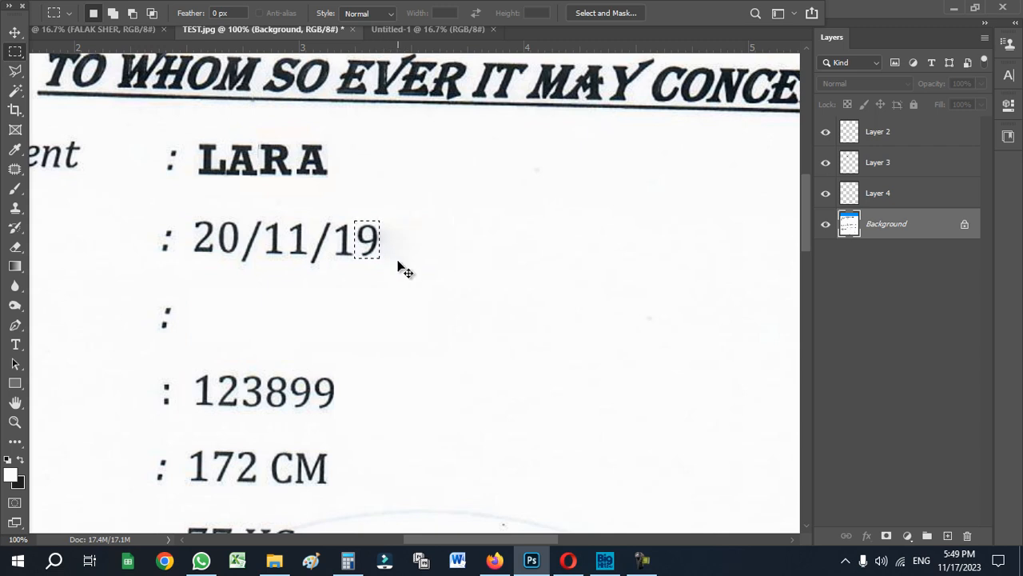
{"action": "key", "text": "ctrl+j"}
{"action": "key", "text": "v"}
{"action": "left_click_drag", "start_coordinate": [368, 243], "coordinate": [392, 247]}
- Duplicate the first digit of the birth year from the Background layer onto a new layer and place it at the year's end
{"action": "left_click", "coordinate": [344, 250]}
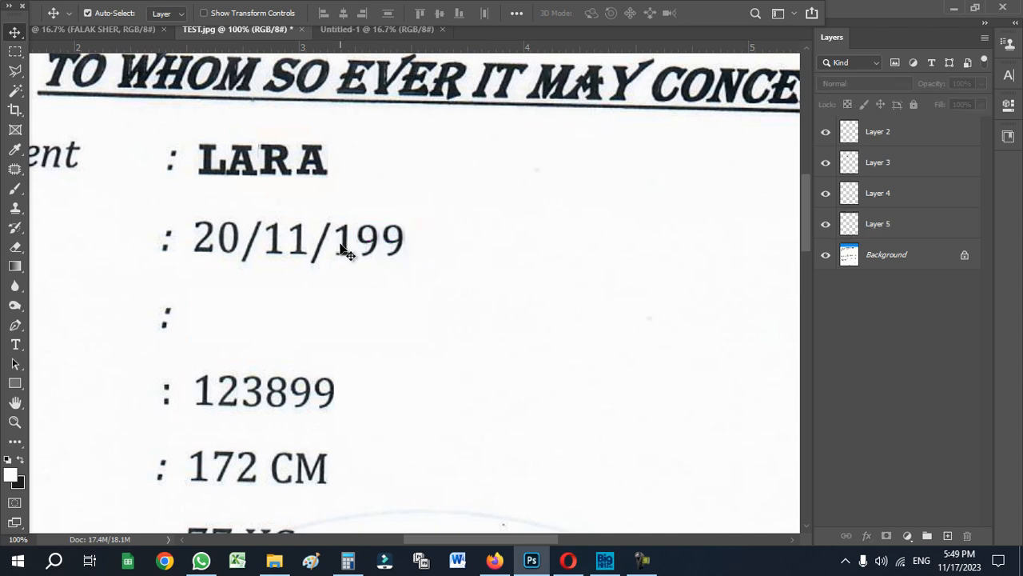
{"action": "key", "text": "m"}
{"action": "left_click_drag", "start_coordinate": [334, 222], "coordinate": [355, 259]}
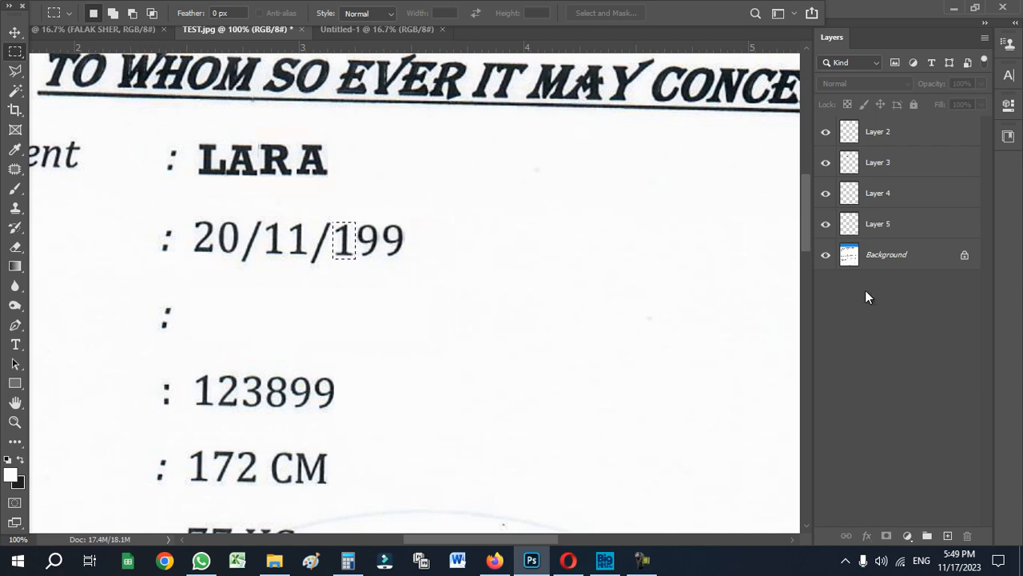
{"action": "left_click", "coordinate": [871, 258]}
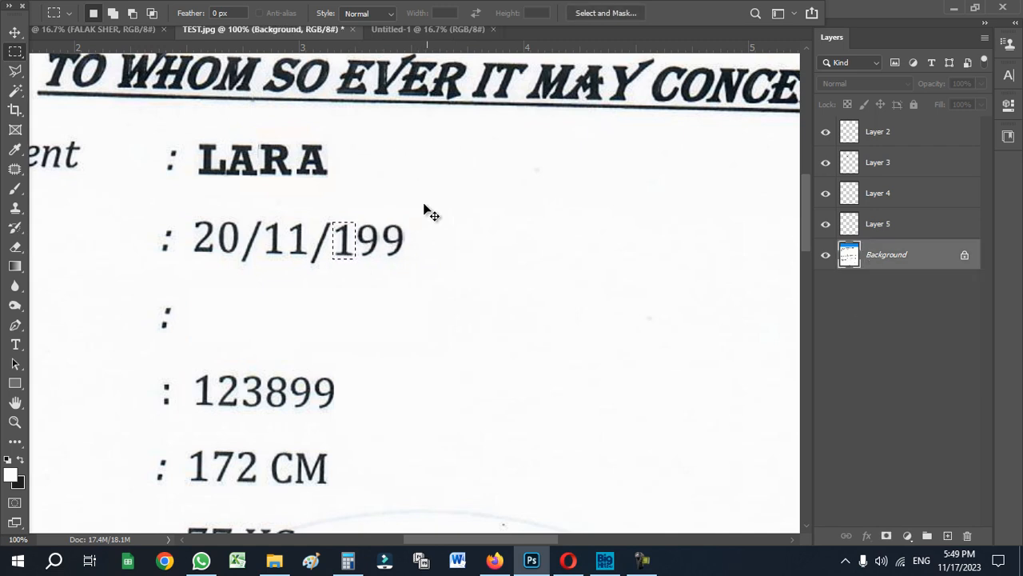
{"action": "key", "text": "ctrl+j"}
{"action": "key", "text": "v"}
{"action": "left_click_drag", "start_coordinate": [334, 251], "coordinate": [413, 253]}
- Examine the edited name and date of birth rows together with the remaining patient details
{"action": "key", "text": "space"}
{"action": "left_click_drag", "start_coordinate": [368, 324], "coordinate": [395, 257]}
{"action": "left_click", "coordinate": [412, 280], "text": "ctrl+alt"}
{"action": "scroll", "coordinate": [432, 319], "scroll_direction": "down", "scroll_amount": 4}
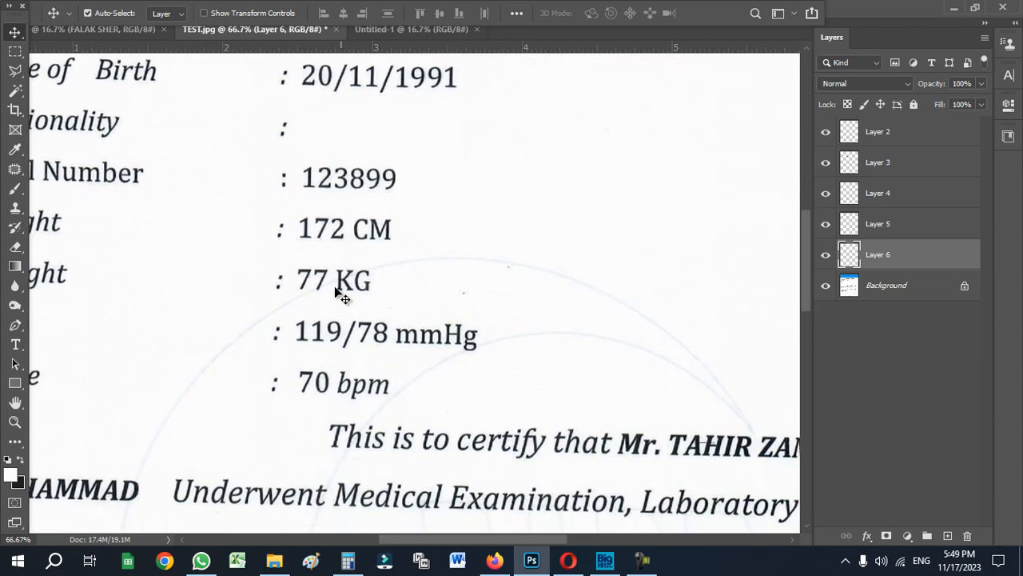
{"action": "left_click", "coordinate": [409, 280]}
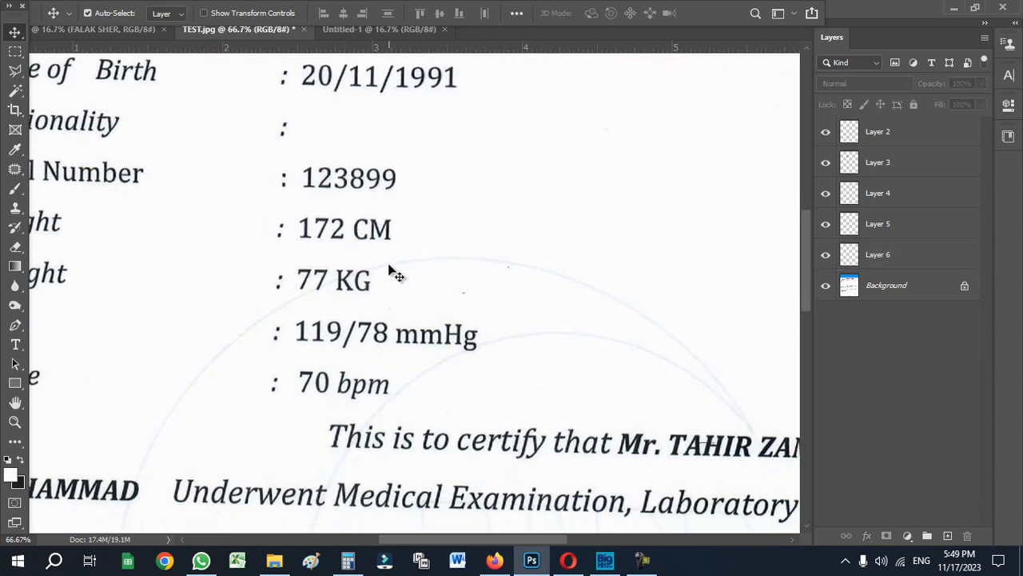
{"action": "key", "text": "space"}
{"action": "left_click_drag", "start_coordinate": [347, 197], "coordinate": [386, 269]}
{"action": "left_click", "coordinate": [385, 268], "text": "ctrl"}
{"action": "left_click", "coordinate": [384, 268], "text": "ctrl"}
{"action": "left_click", "coordinate": [374, 274], "text": "alt"}
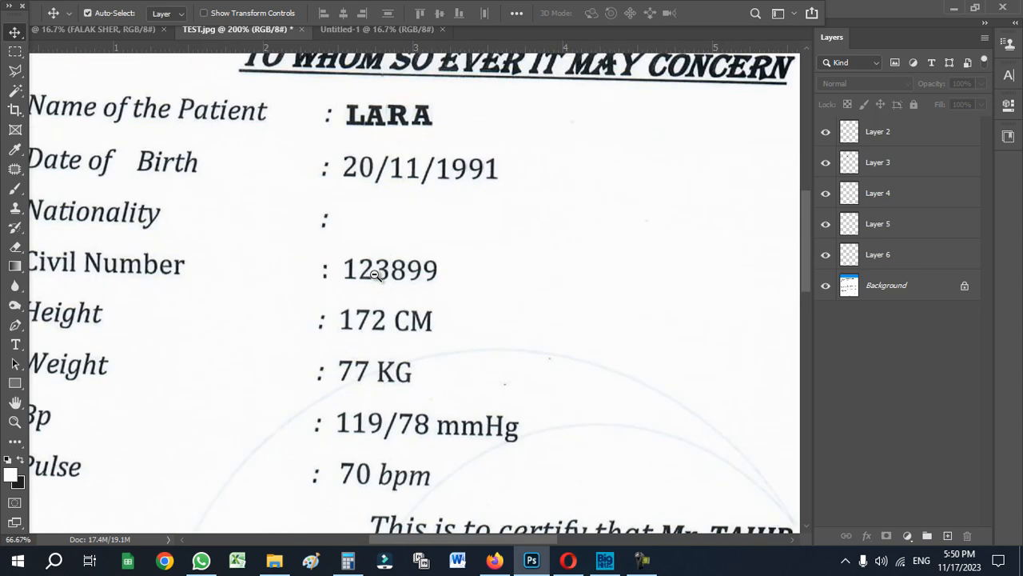
{"action": "left_click", "coordinate": [377, 271], "text": "alt"}
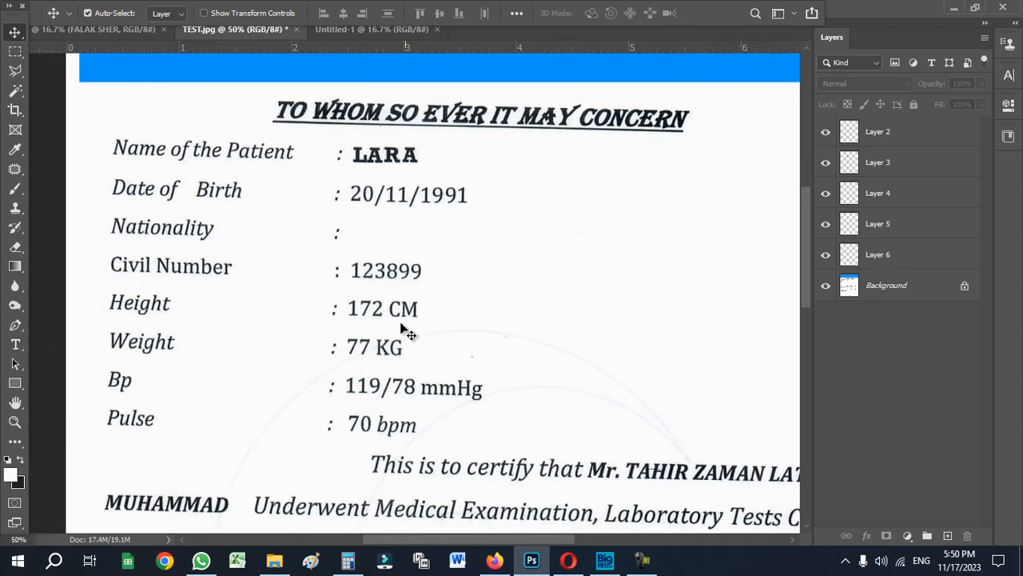
- Remove the title and name after "This is to certify that" on the Background layer by patching them with blank paper, then deselect
{"action": "key", "text": "space"}
{"action": "left_click_drag", "start_coordinate": [446, 390], "coordinate": [305, 236]}
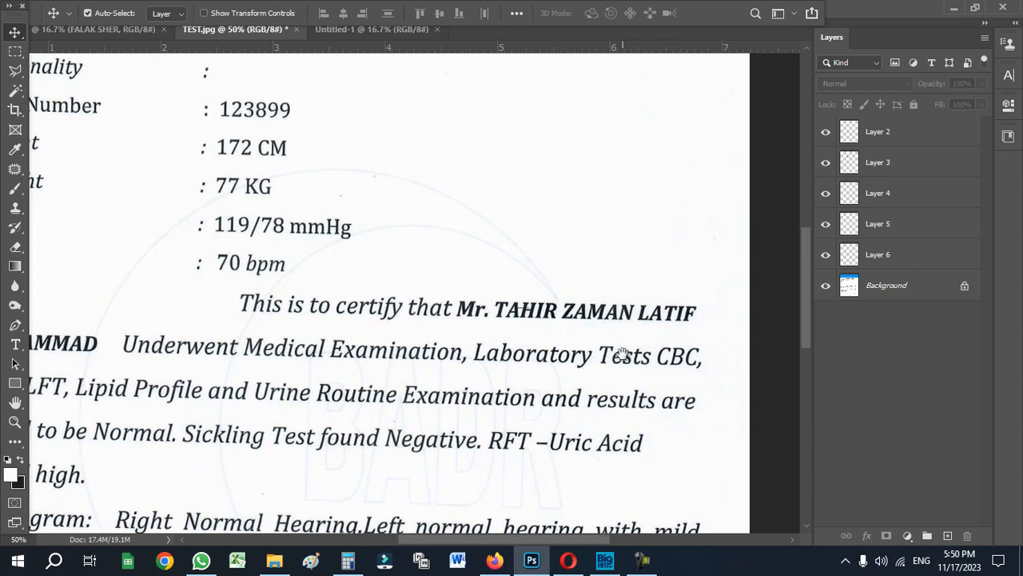
{"action": "left_click", "coordinate": [908, 287]}
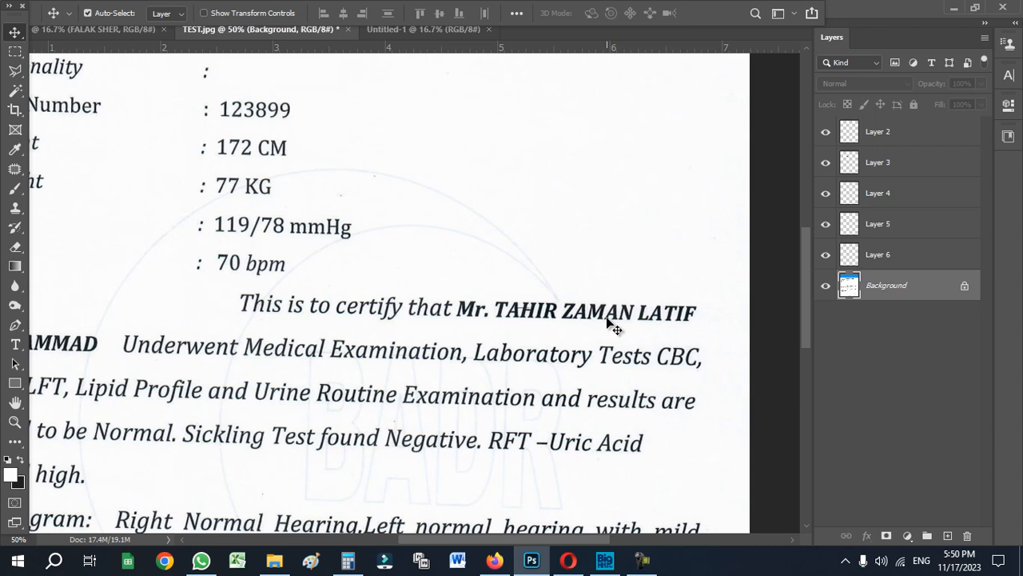
{"action": "left_click", "coordinate": [15, 50]}
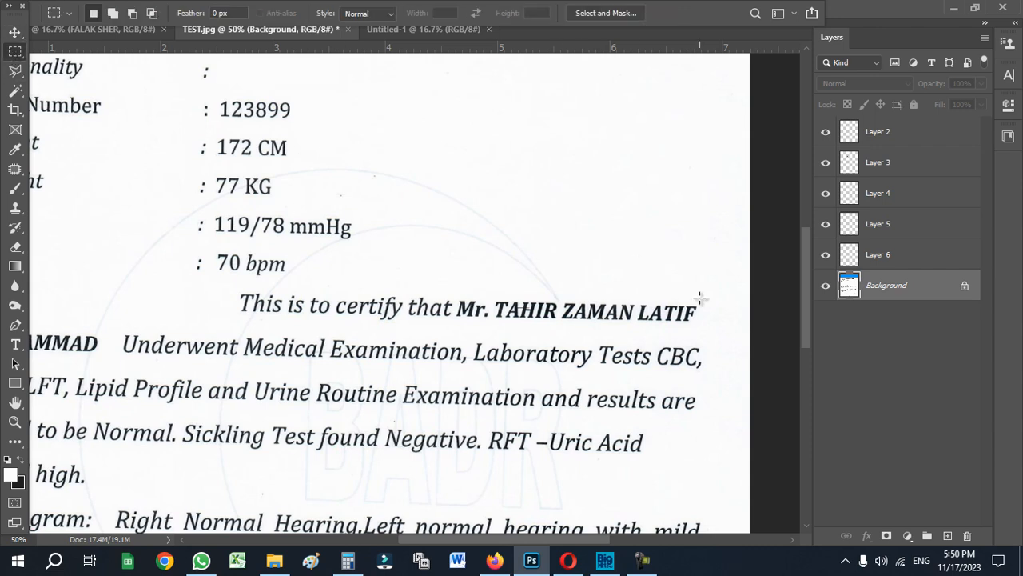
{"action": "left_click_drag", "start_coordinate": [710, 327], "coordinate": [456, 298]}
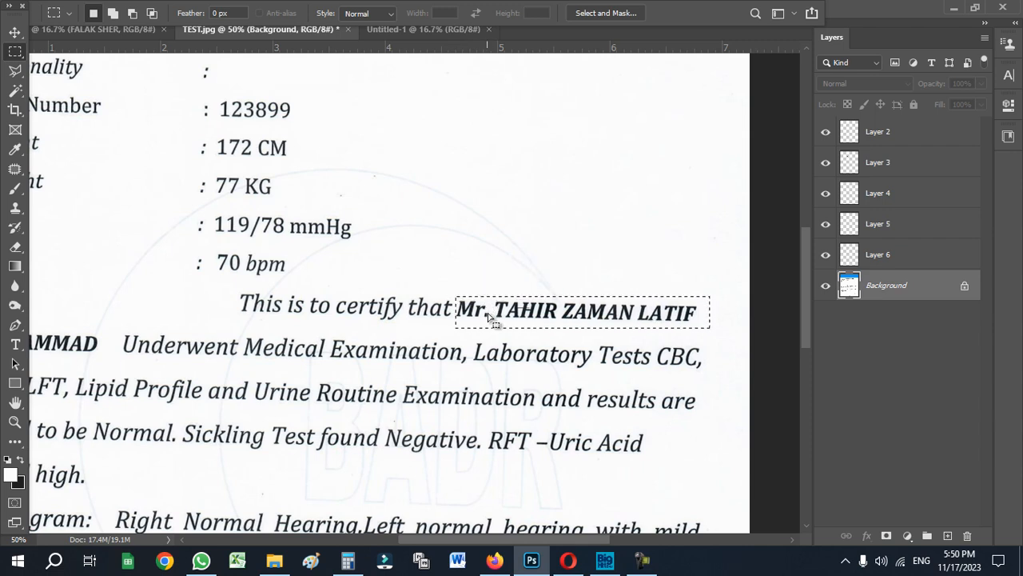
{"action": "left_click", "coordinate": [15, 169]}
{"action": "left_click_drag", "start_coordinate": [548, 318], "coordinate": [557, 149]}
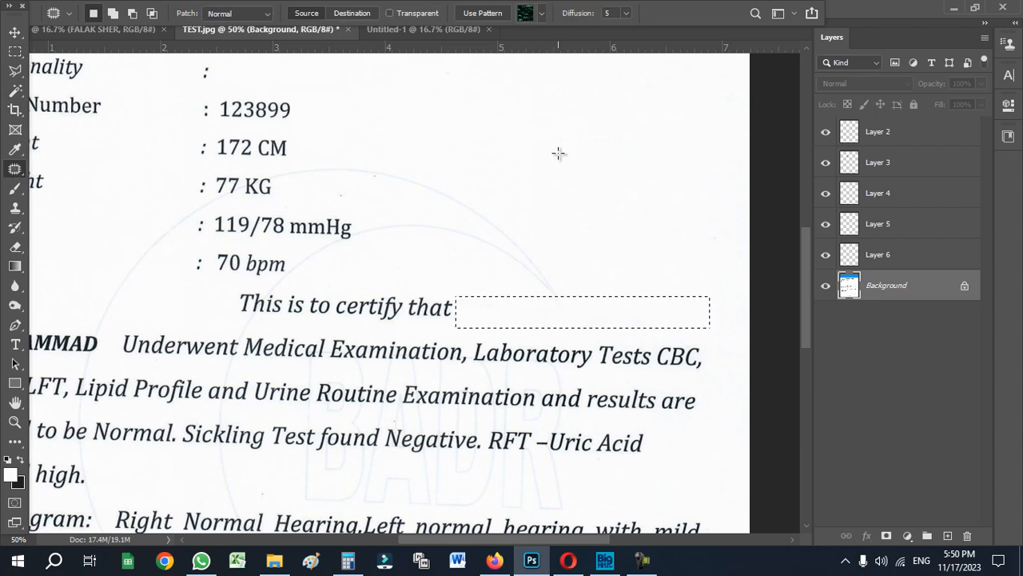
{"action": "key", "text": "ctrl+d"}
- Select Layer 2, Layer 3 and Layer 4, which hold the letters of the patient's name, together
{"action": "key", "text": "v"}
{"action": "scroll", "coordinate": [370, 231], "scroll_direction": "down", "scroll_amount": 1}
{"action": "left_click_drag", "start_coordinate": [377, 181], "coordinate": [415, 304]}
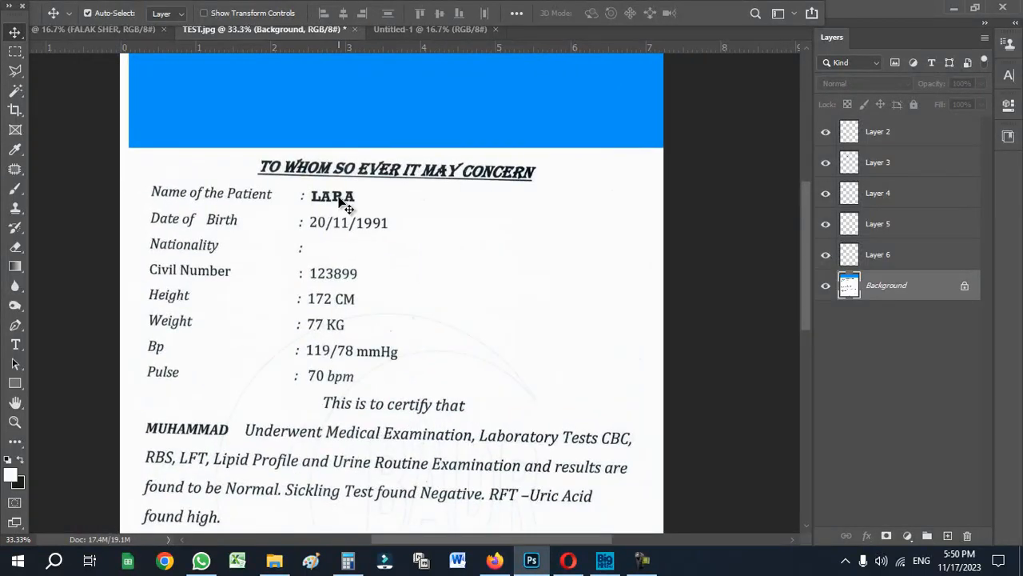
{"action": "left_click", "coordinate": [340, 197]}
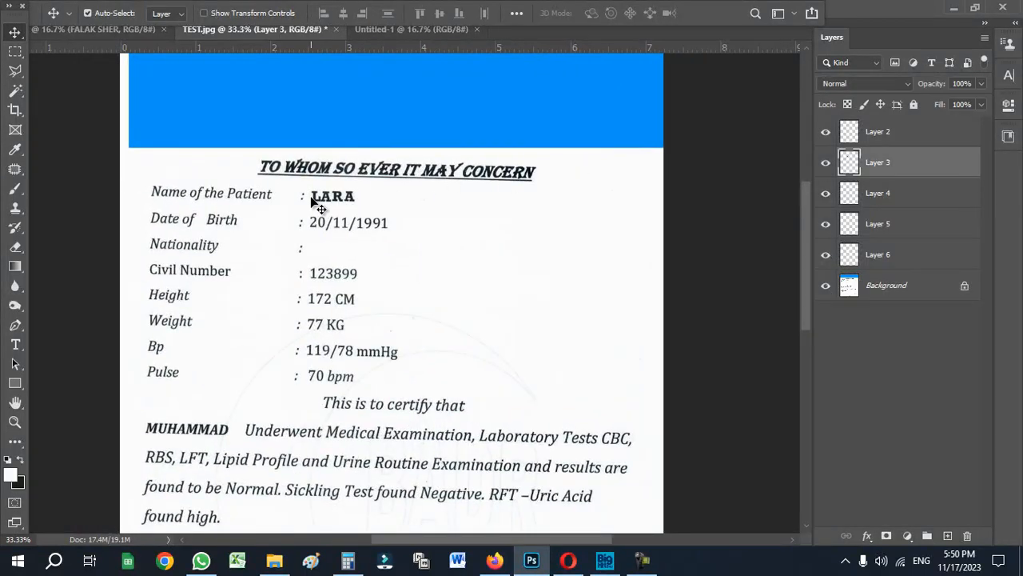
{"action": "left_click", "coordinate": [315, 204]}
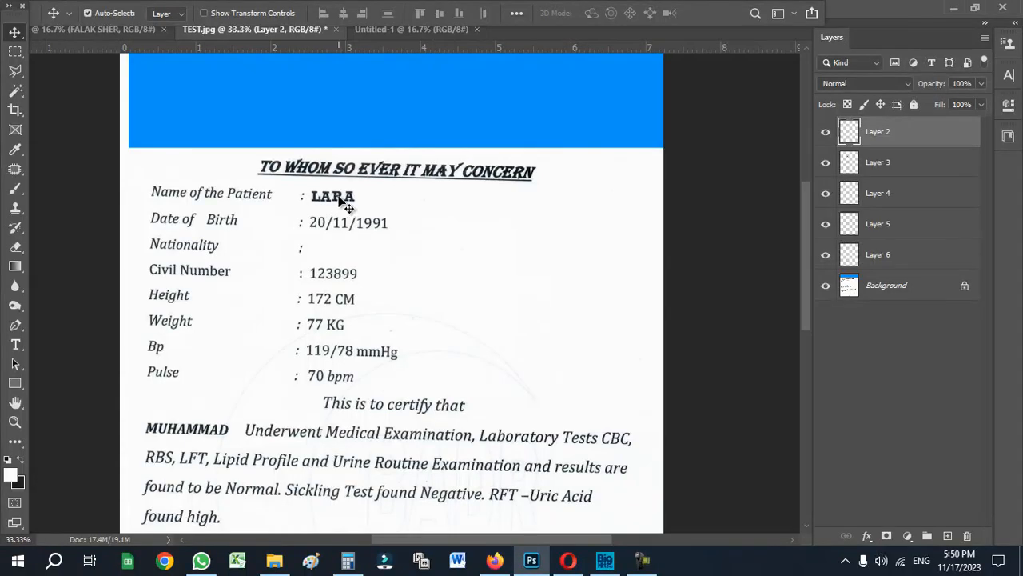
{"action": "left_click", "coordinate": [340, 196]}
{"action": "left_click", "coordinate": [355, 200]}
{"action": "left_click", "coordinate": [347, 203]}
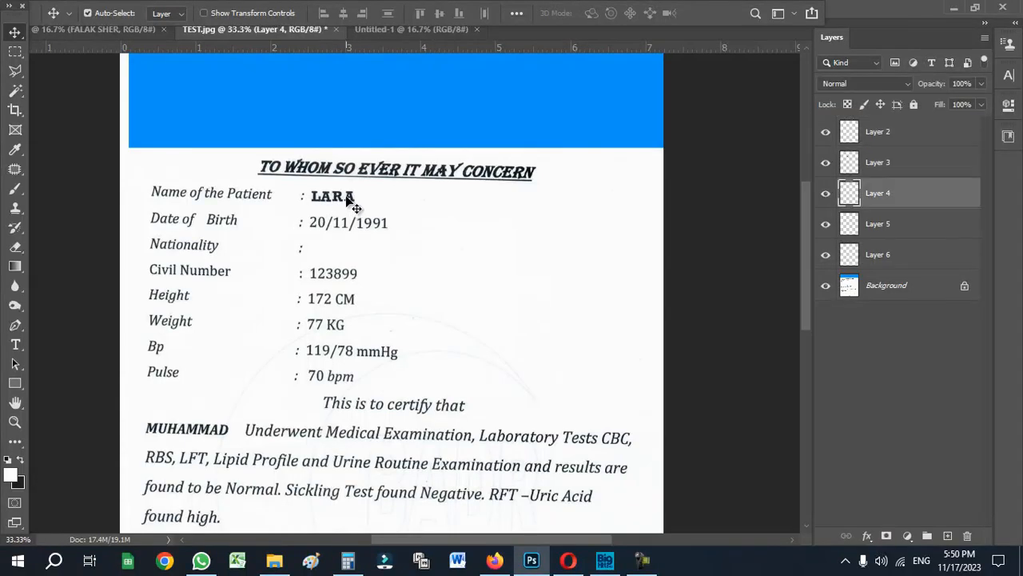
{"action": "left_click", "coordinate": [900, 165], "text": "shift"}
{"action": "left_click", "coordinate": [896, 136], "text": "shift"}
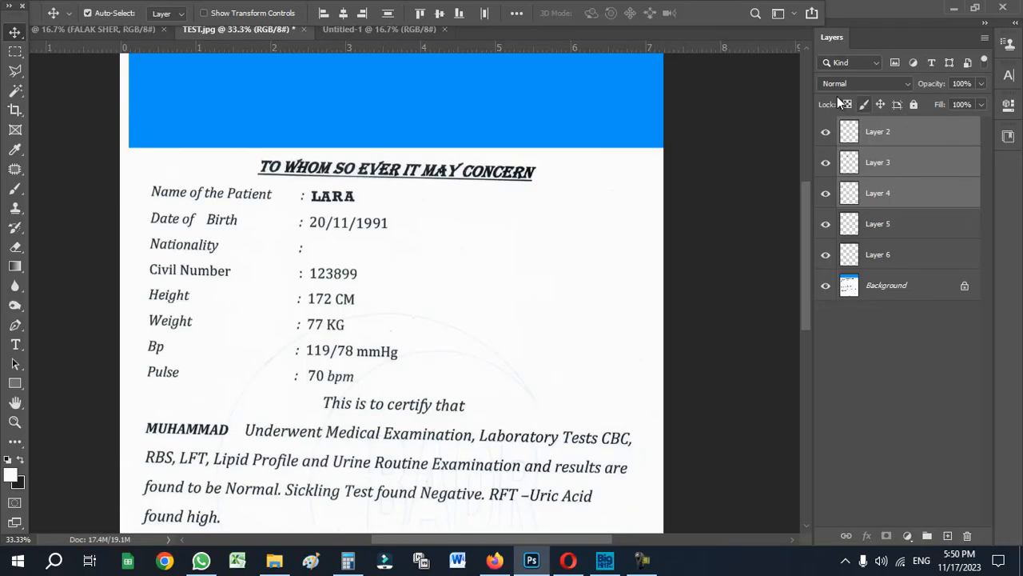
{"action": "key", "text": "Tab"}
{"action": "left_click", "coordinate": [276, 10]}
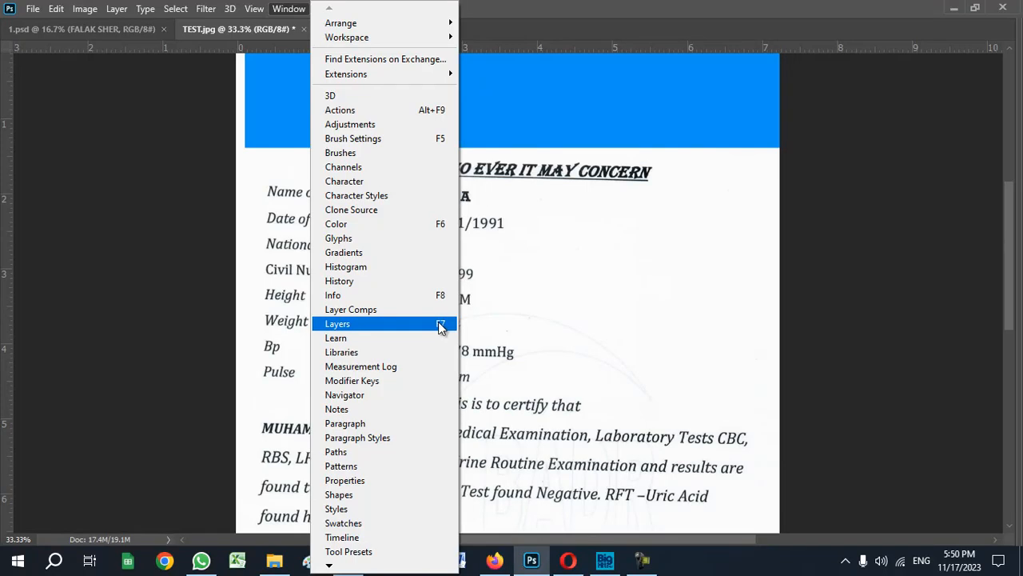
{"action": "left_click", "coordinate": [671, 313]}
{"action": "key", "text": "Tab"}
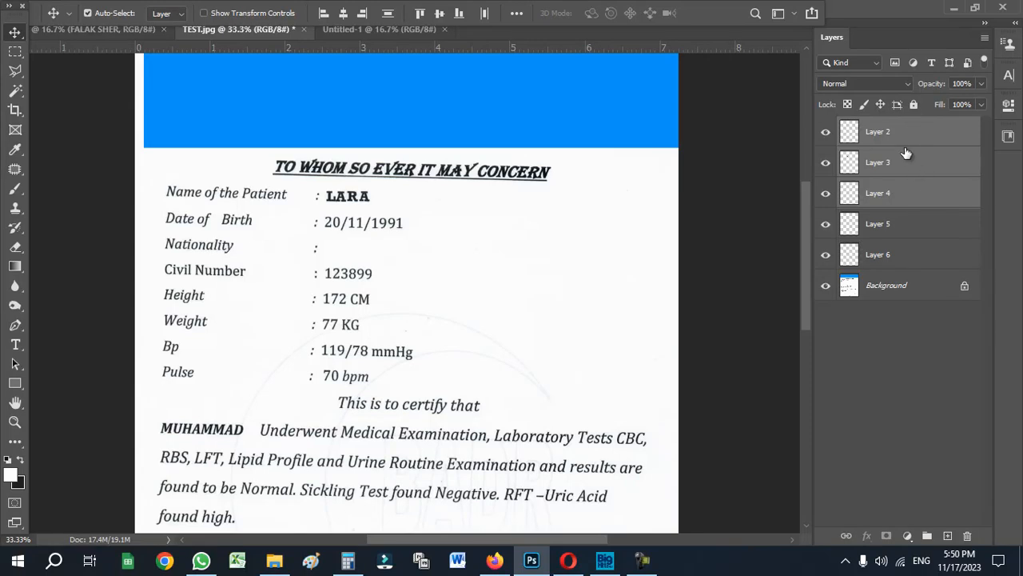
- Link the three name layers and place a duplicate of the patient's name after "This is to certify that", then deselect the layers
{"action": "right_click", "coordinate": [905, 152]}
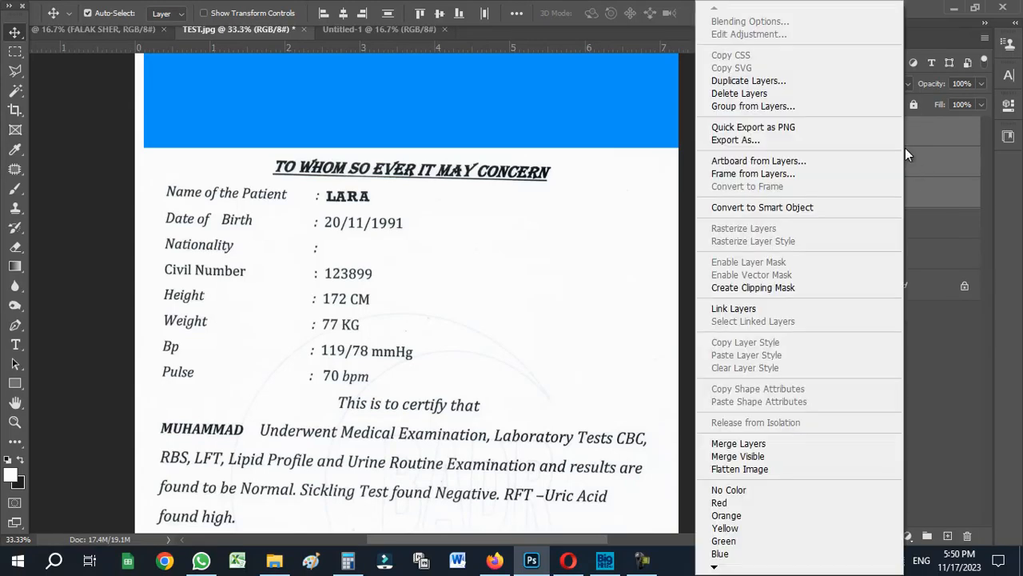
{"action": "left_click", "coordinate": [750, 309]}
{"action": "left_click_drag", "start_coordinate": [354, 202], "coordinate": [414, 237]}
{"action": "key", "text": "ctrl+z"}
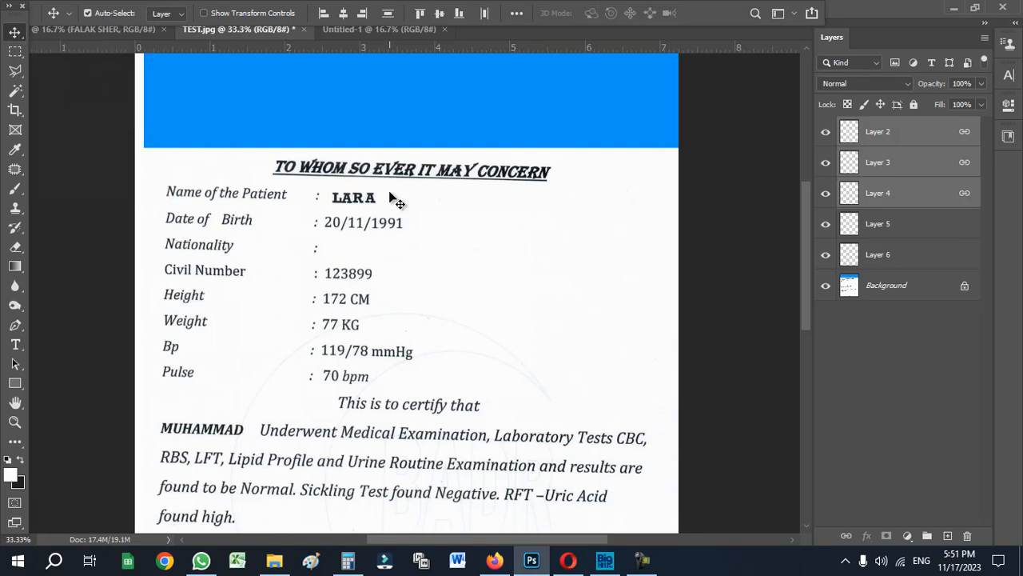
{"action": "left_click_drag", "start_coordinate": [354, 200], "coordinate": [520, 410]}
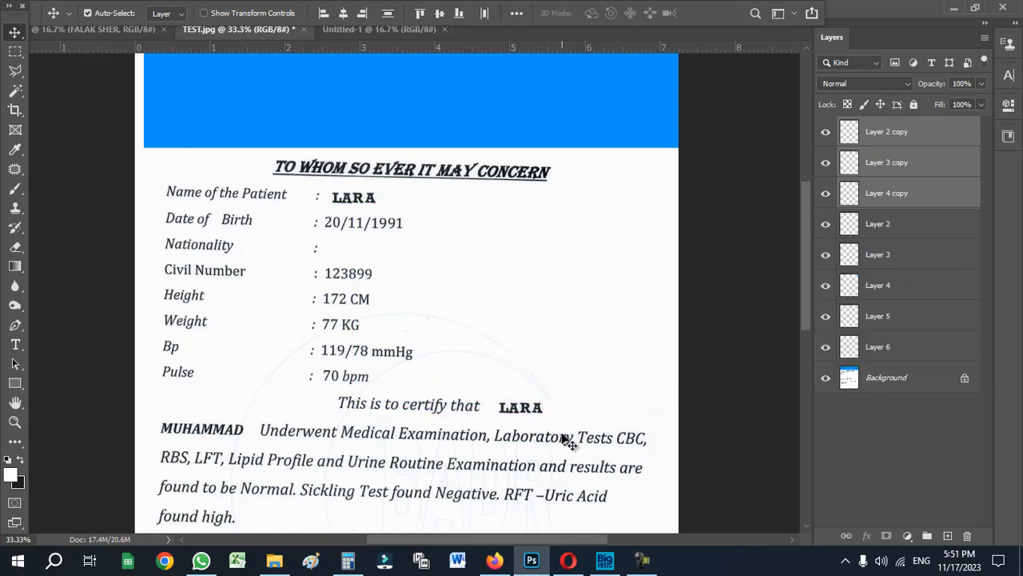
{"action": "scroll", "coordinate": [478, 374], "scroll_direction": "down", "scroll_amount": 1}
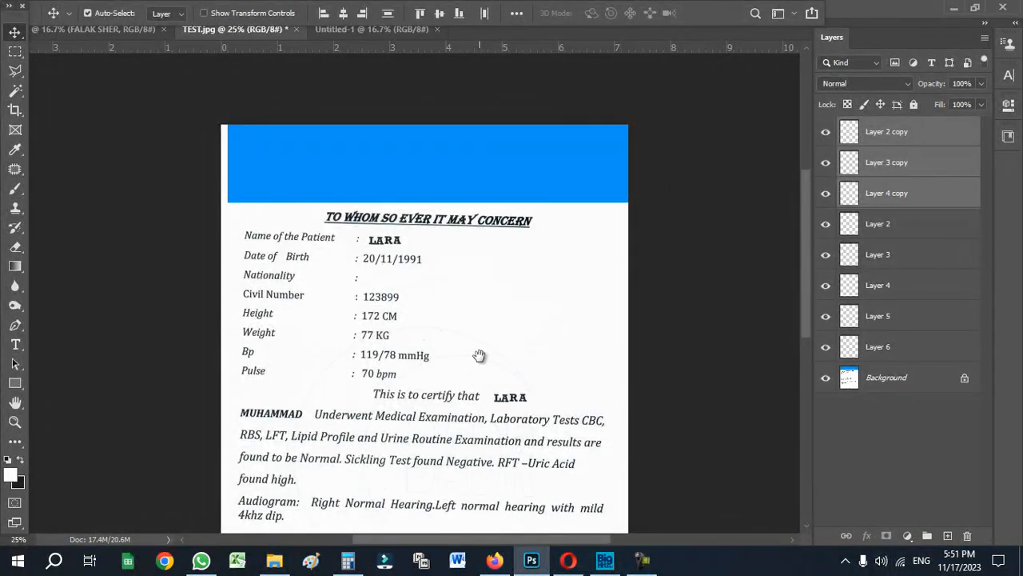
{"action": "left_click_drag", "start_coordinate": [478, 355], "coordinate": [476, 267]}
{"action": "left_click", "coordinate": [466, 293]}
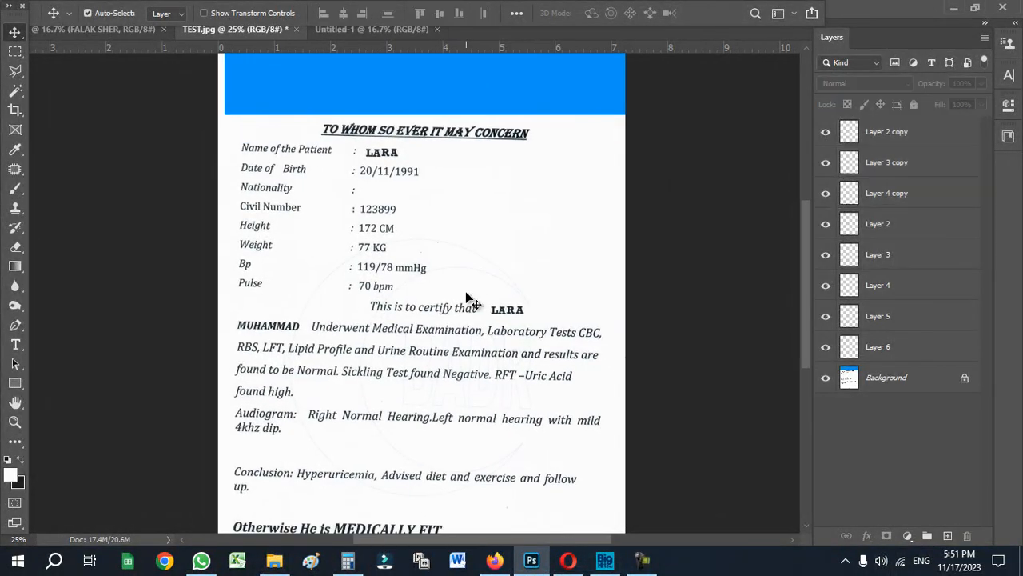
{"action": "left_click_drag", "start_coordinate": [439, 334], "coordinate": [450, 389]}
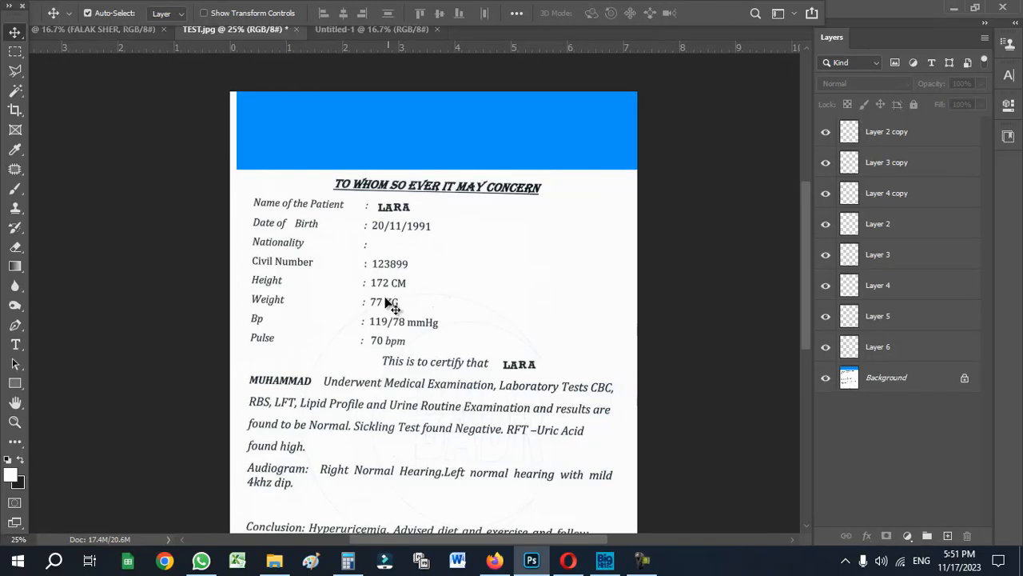
{"action": "mouse_move", "coordinate": [526, 367]}
{"action": "left_mouse_down"}
{"action": "mouse_move", "coordinate": [468, 302]}
{"action": "mouse_move", "coordinate": [448, 236]}
{"action": "mouse_move", "coordinate": [500, 295]}
{"action": "mouse_move", "coordinate": [527, 365]}
{"action": "left_mouse_up"}
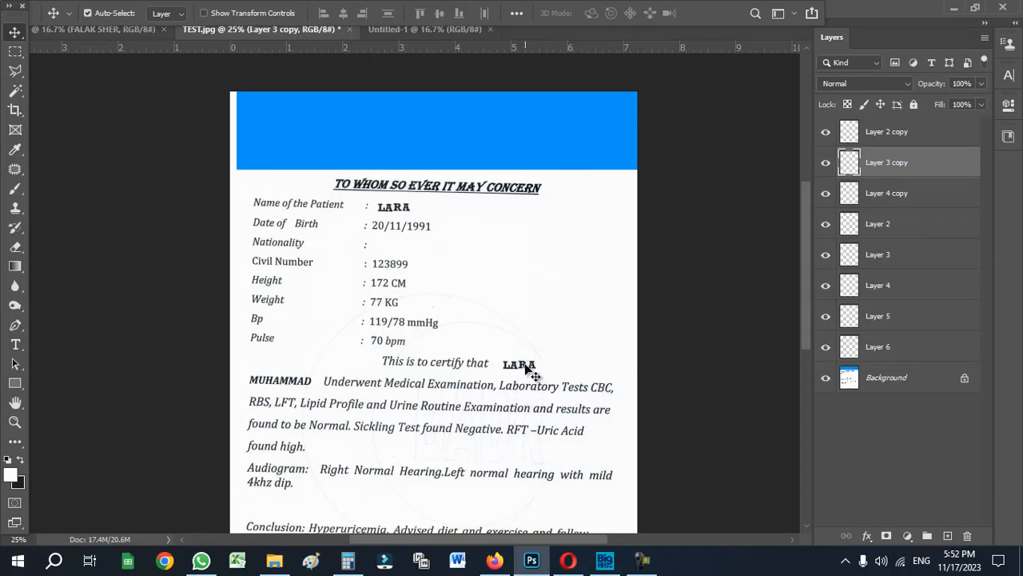